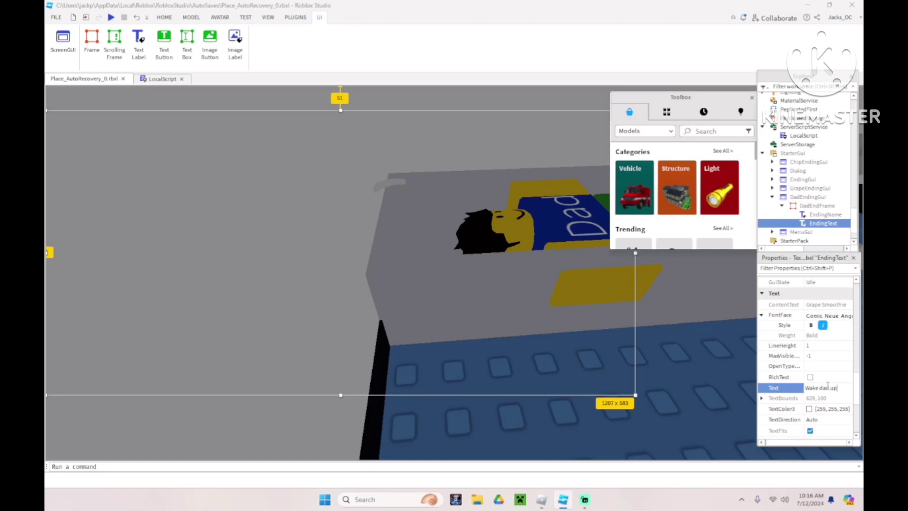
Step: Set the text of the EndingText label in DadEndFrame to "Wake dad up!"
key("Return")
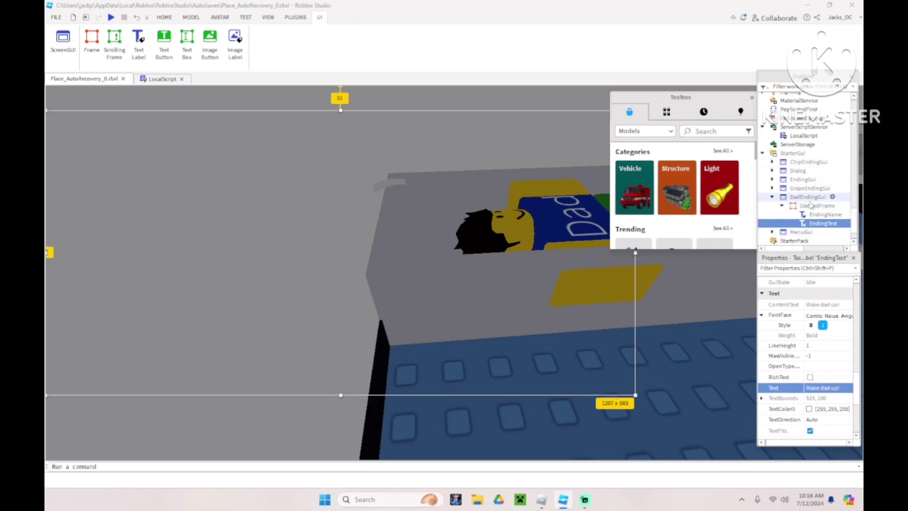
Step: Select the transparent part over Dad's bed and open its script for editing
scroll(789, 194, "up", 2)
left_click(164, 17)
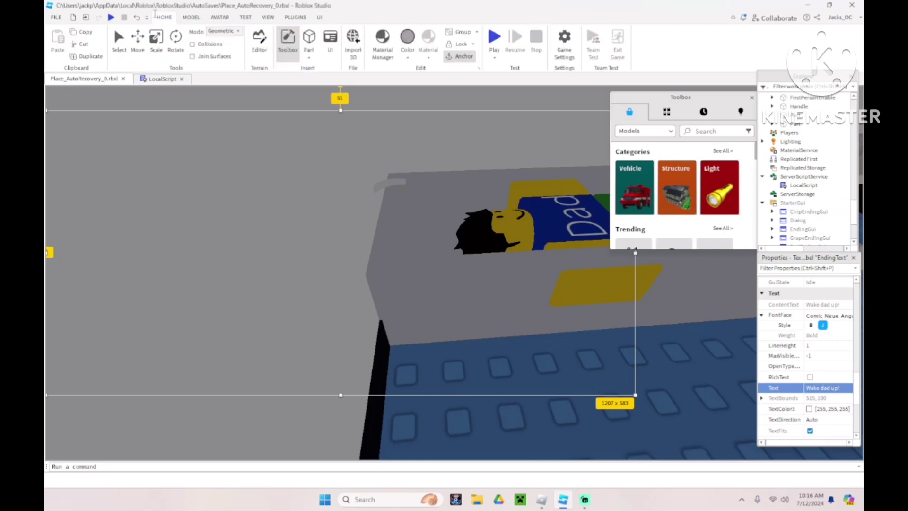
left_click(119, 43)
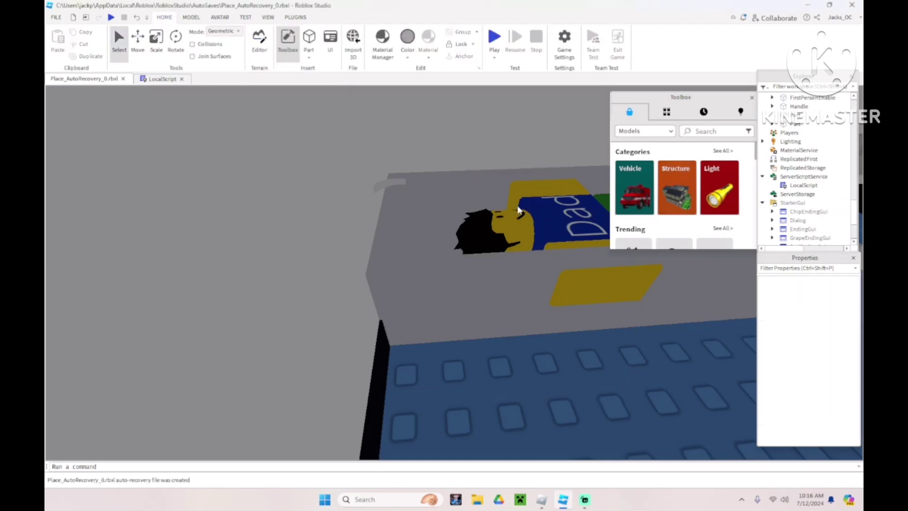
left_click(553, 198)
right_click_drag(477, 172, 476, 172)
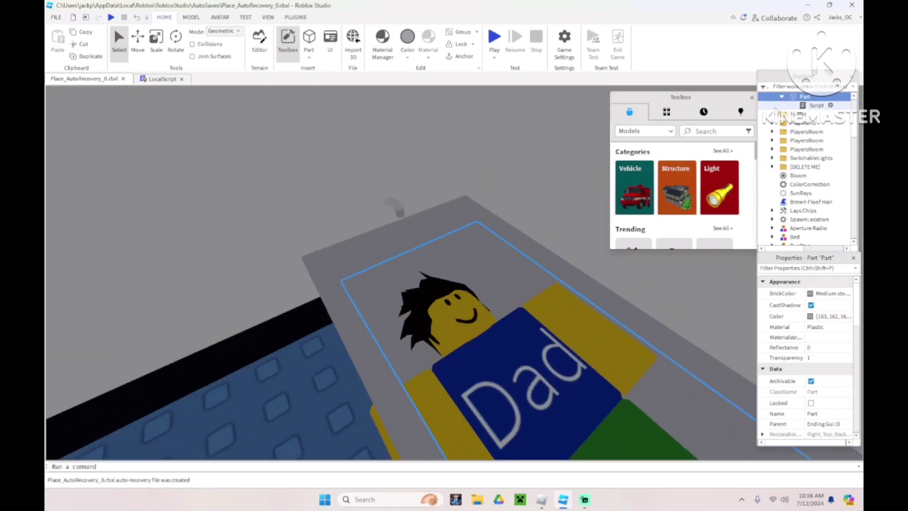
double_click(813, 106)
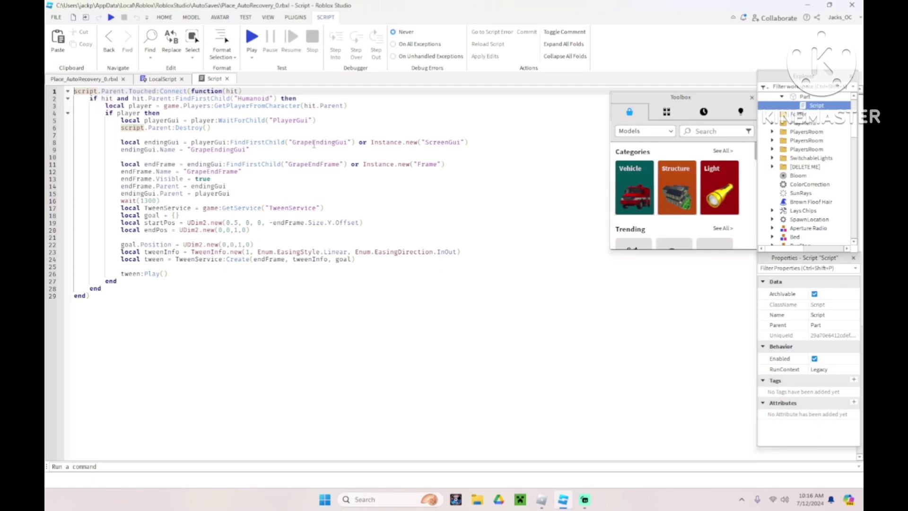
Step: Change "GrapeEndingGui" to "DadEndingGui" in the script's endingGui lookup and name assignment
left_click_drag(312, 144, 293, 145)
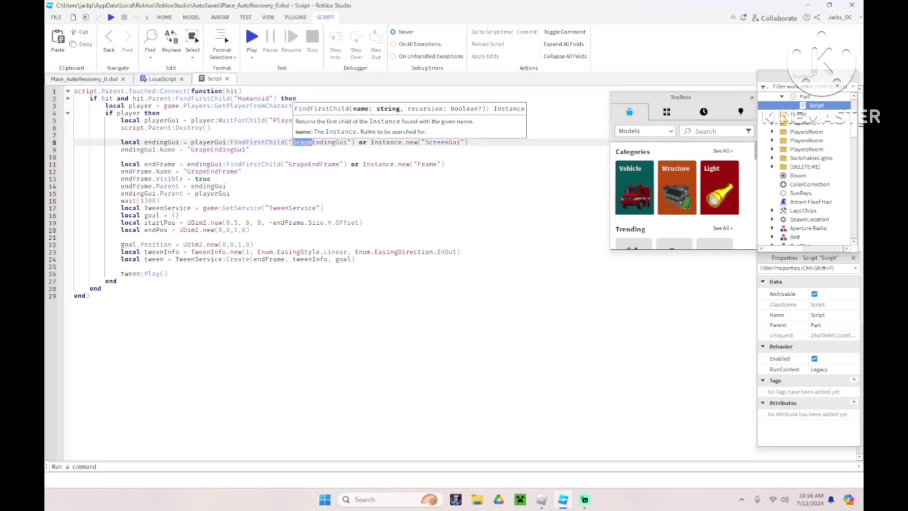
type("Dad")
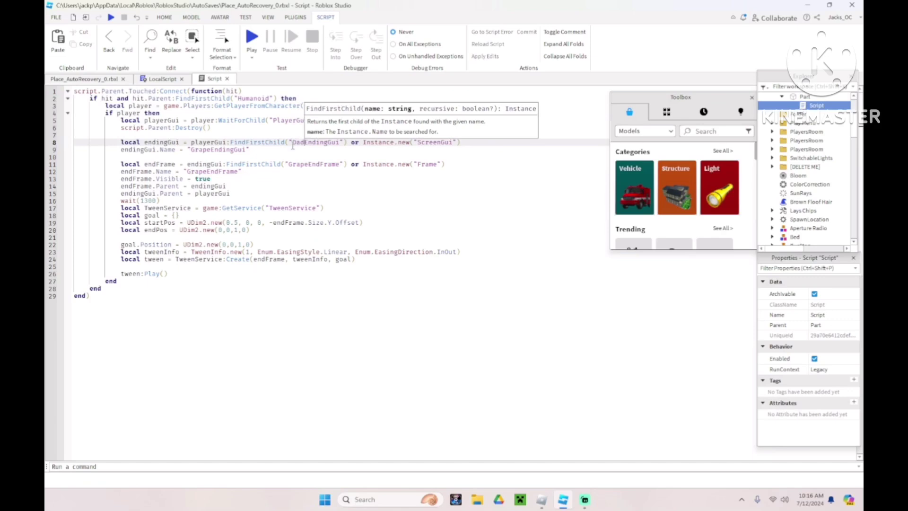
left_click_drag(212, 149, 195, 149)
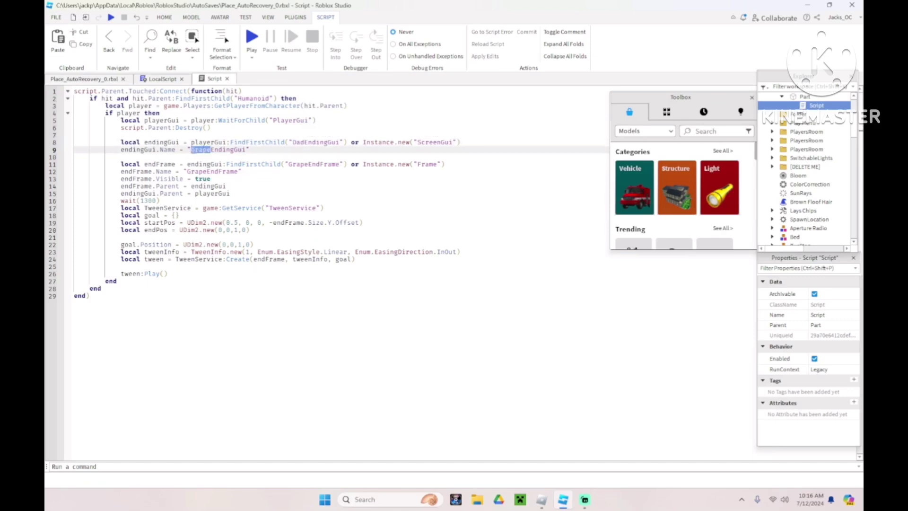
type("Dad")
key("BackSpace")
type("Dad")
key("BackSpace")
key("BackSpace")
key("BackSpace")
type("Dad")
Step: Change "GrapeEndFrame" to "DadEndFrame" in the script's endFrame lookup and name assignment
left_click_drag(308, 164, 289, 164)
type("Dad")
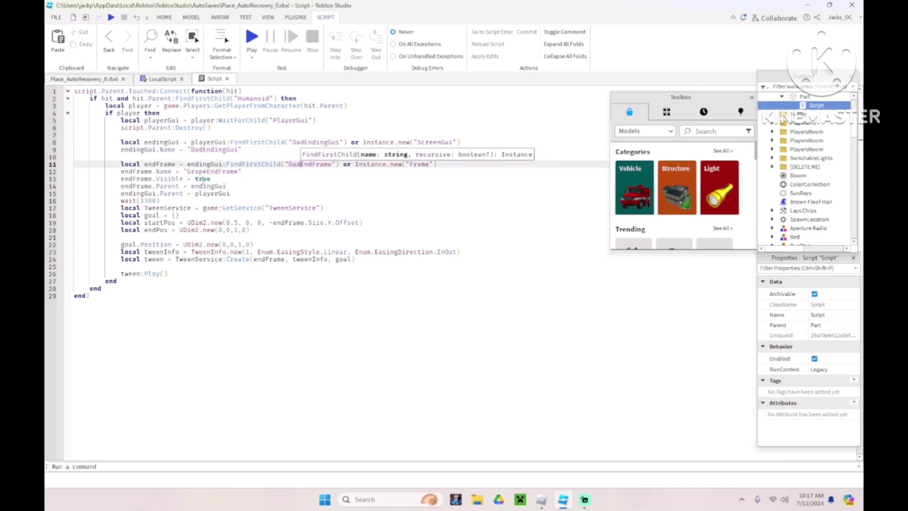
left_click_drag(208, 171, 195, 172)
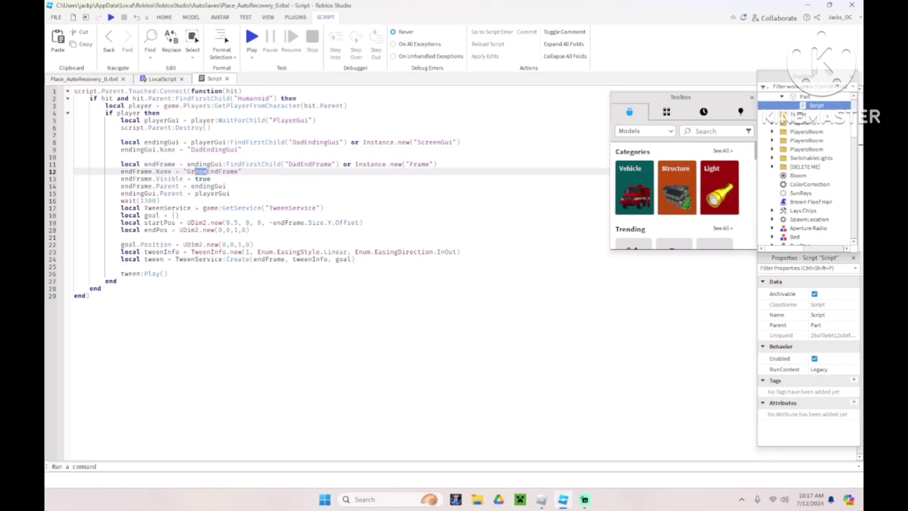
type("Dad")
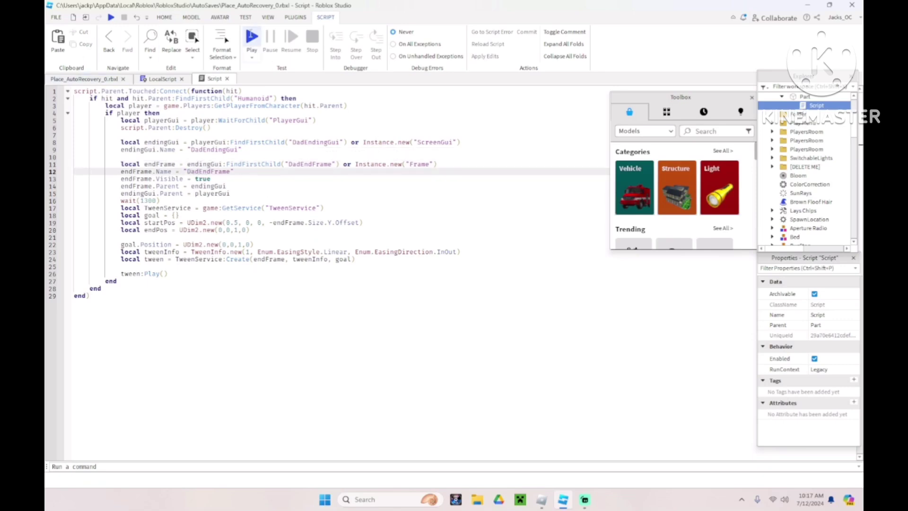
Step: Playtest the Dad ending by walking the character from the spawn to Dad's bed, and stop the test
left_click(251, 37)
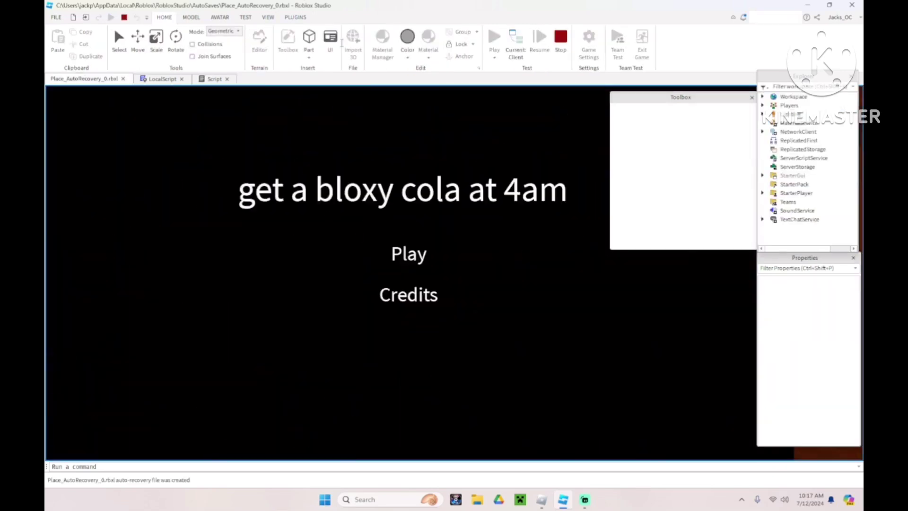
left_click(400, 256)
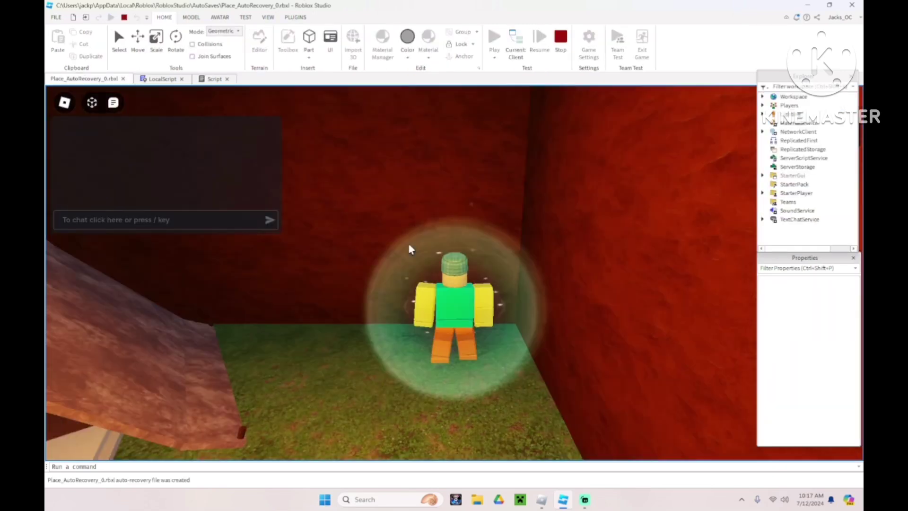
right_click_drag(523, 233, 524, 237)
key("w")
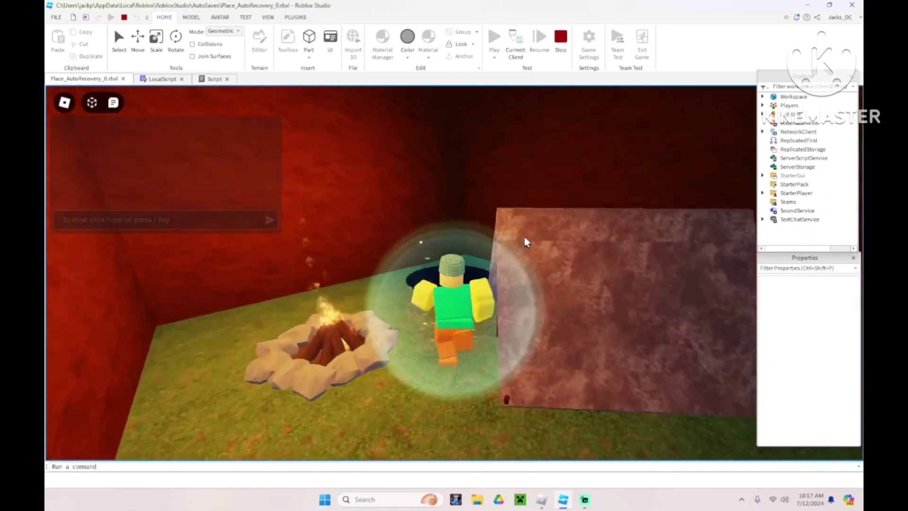
key("e")
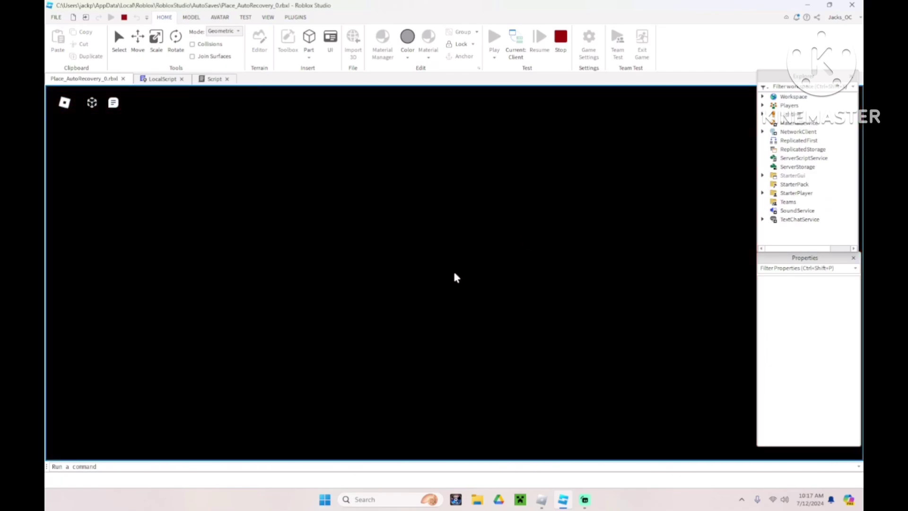
key("w")
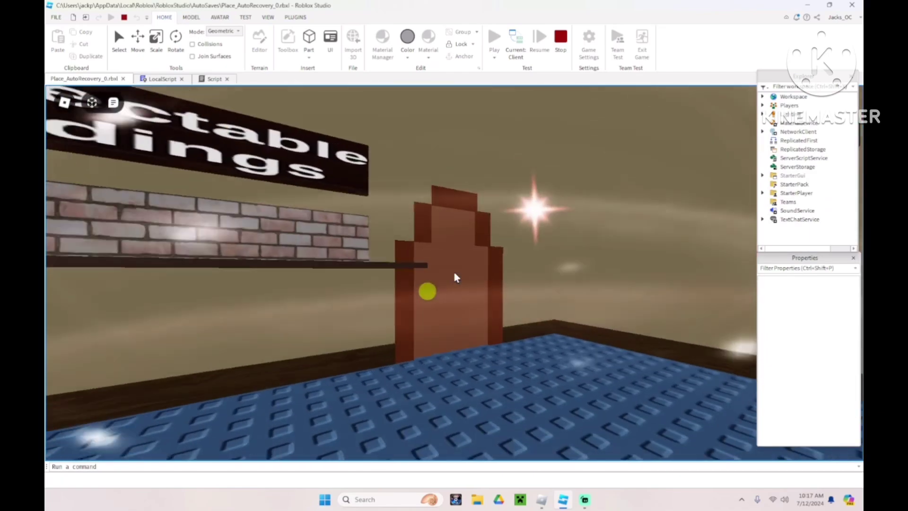
key("e")
key("w")
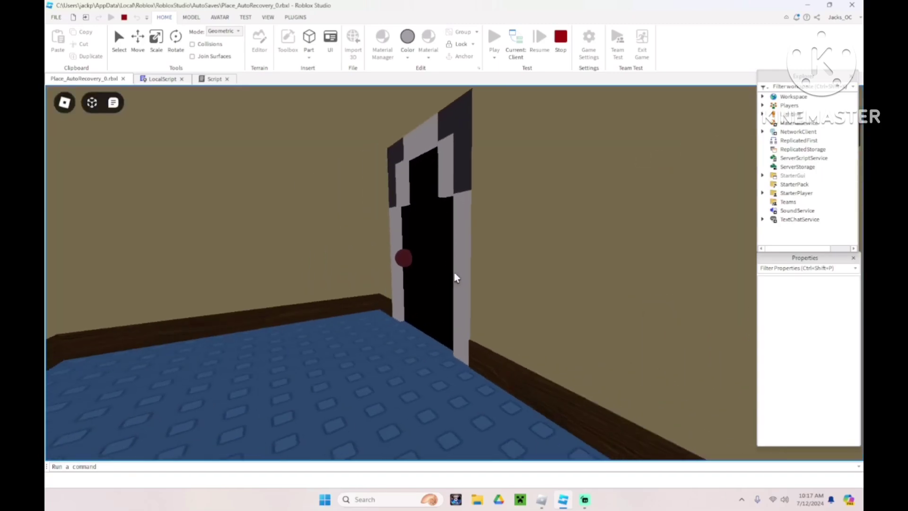
key("w")
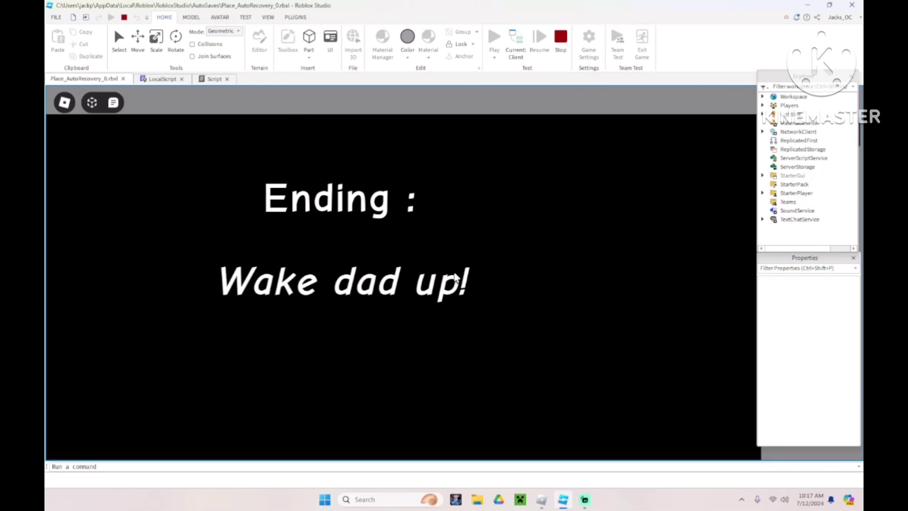
key("Escape")
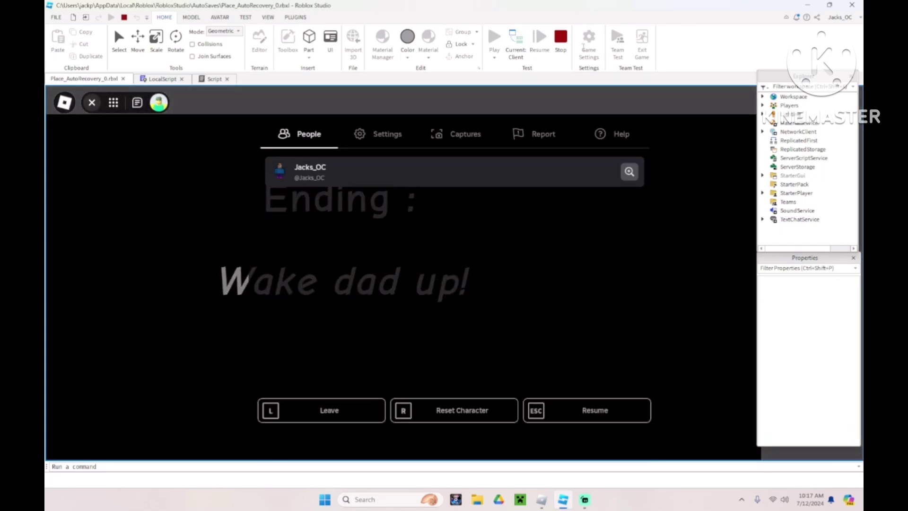
key("shift+F5")
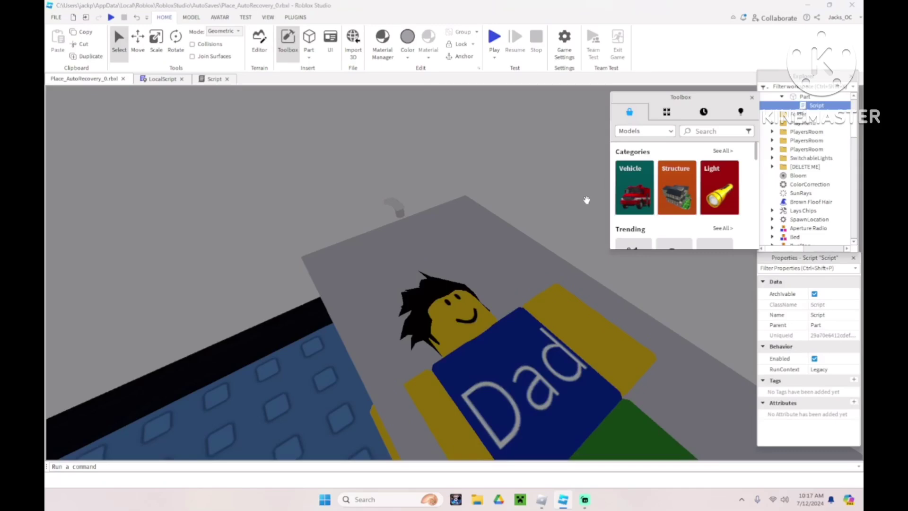
Step: Duplicate the Bloxy Cola trophy on the collectable endings shelf and move the copy along the shelf beside the original
key("w")
right_click_drag(534, 193, 517, 201)
left_click(534, 194)
key("w")
key("w")
key("s")
key("w")
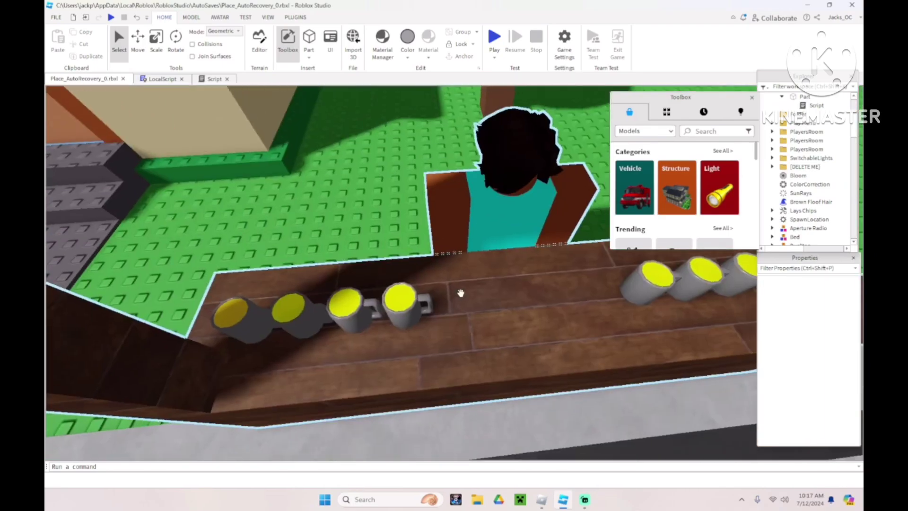
key("w")
right_click_drag(451, 287, 451, 288)
key("w")
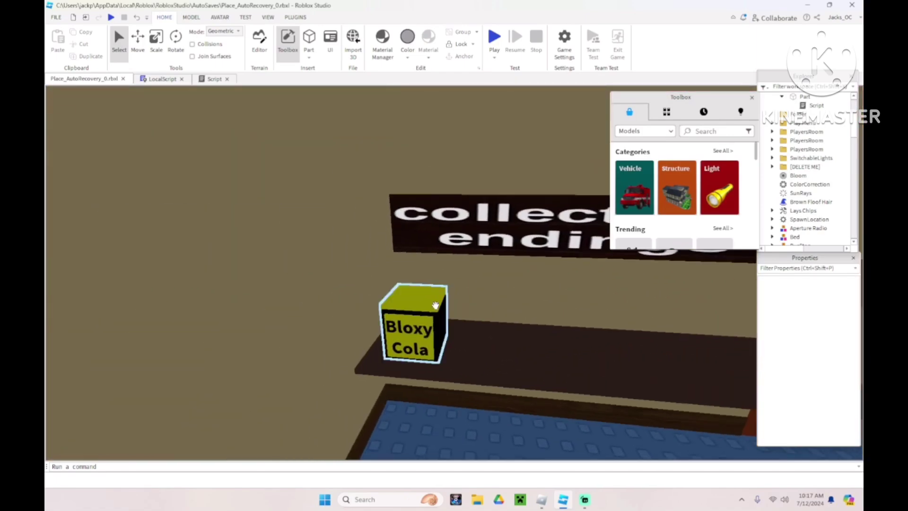
left_click(412, 325)
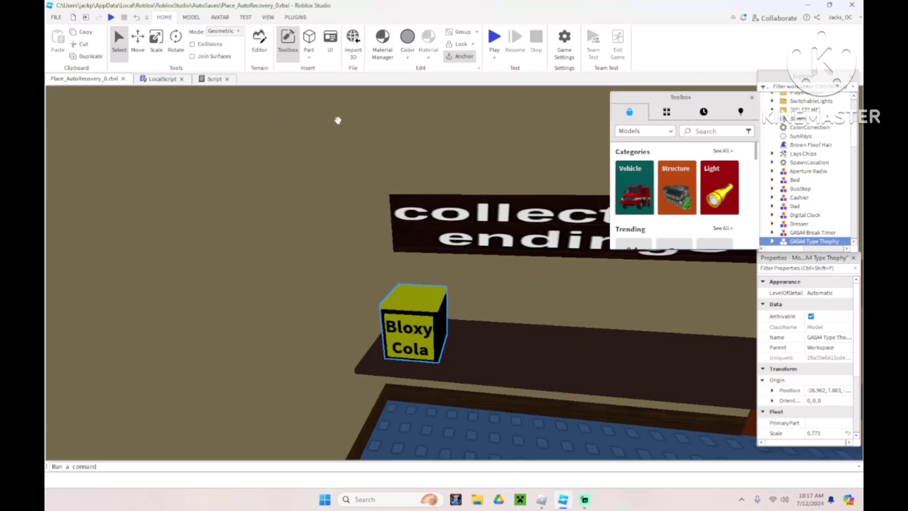
key("ctrl+2")
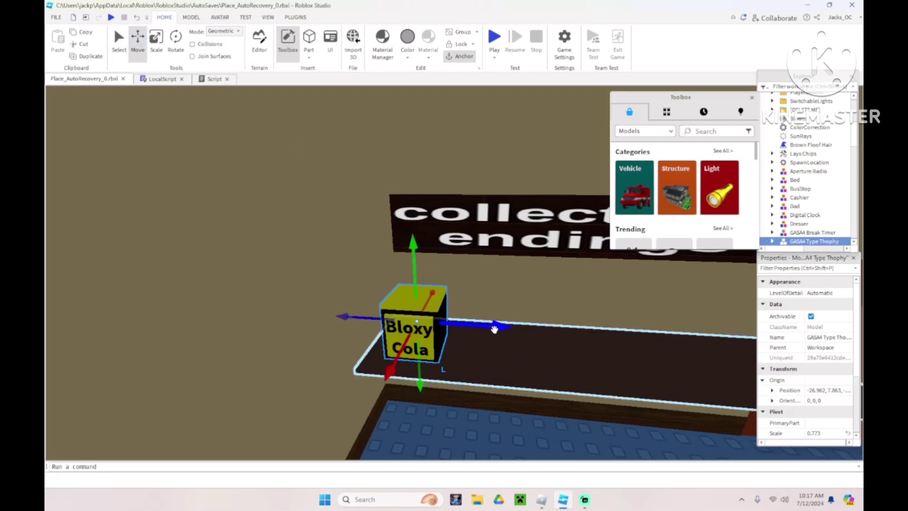
key("ctrl+d")
left_click_drag(493, 328, 560, 338)
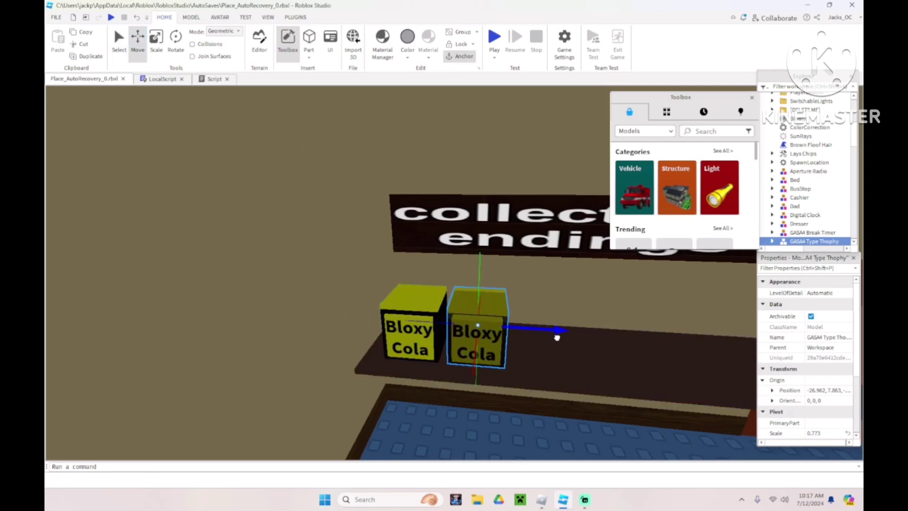
Step: Set the text of the SurfaceGui label on the duplicated trophy's sign to "Chips"
scroll(799, 208, "down", 2)
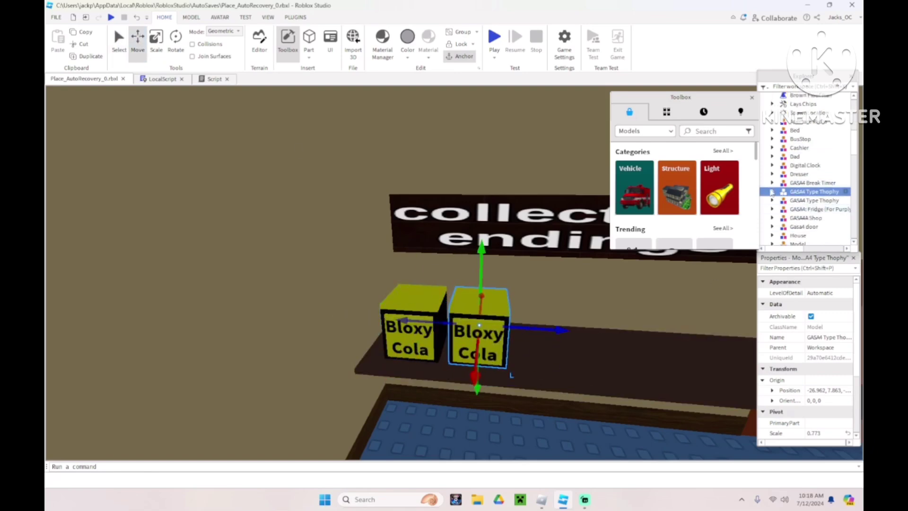
left_click(773, 192)
scroll(779, 189, "down", 4)
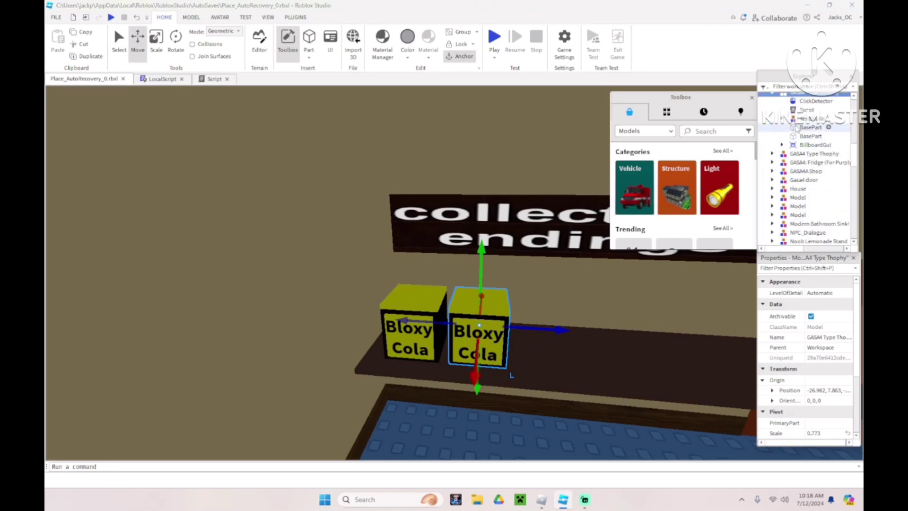
left_click(782, 119)
left_click(810, 128)
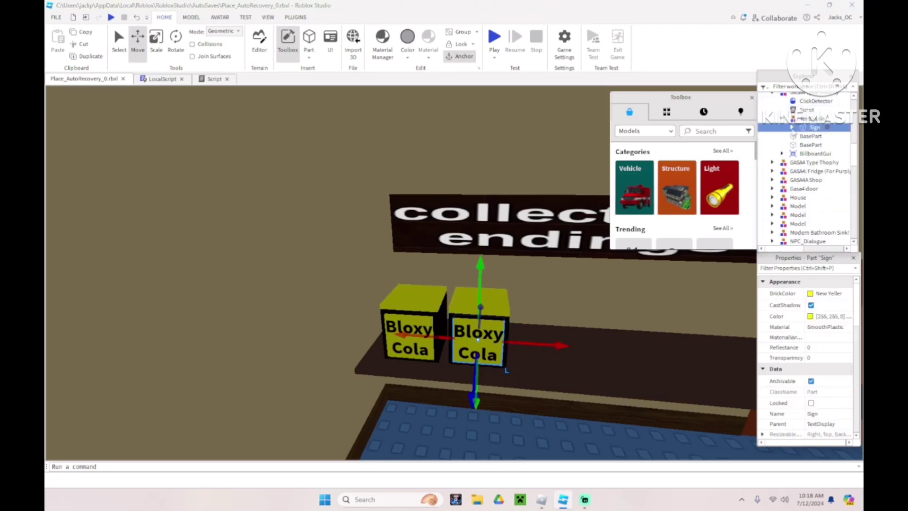
left_click(791, 127)
left_click(824, 137)
left_click(801, 136)
left_click(835, 145)
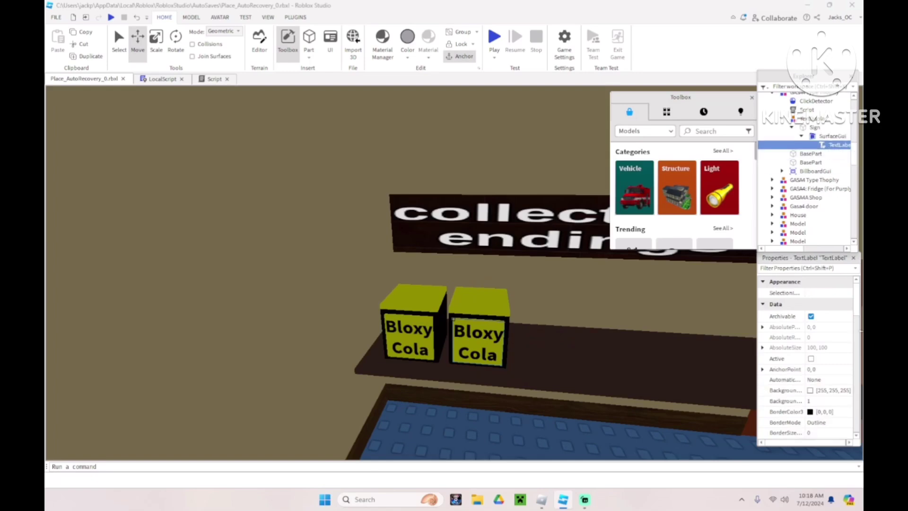
scroll(831, 399, "down", 10)
scroll(831, 399, "down", 4)
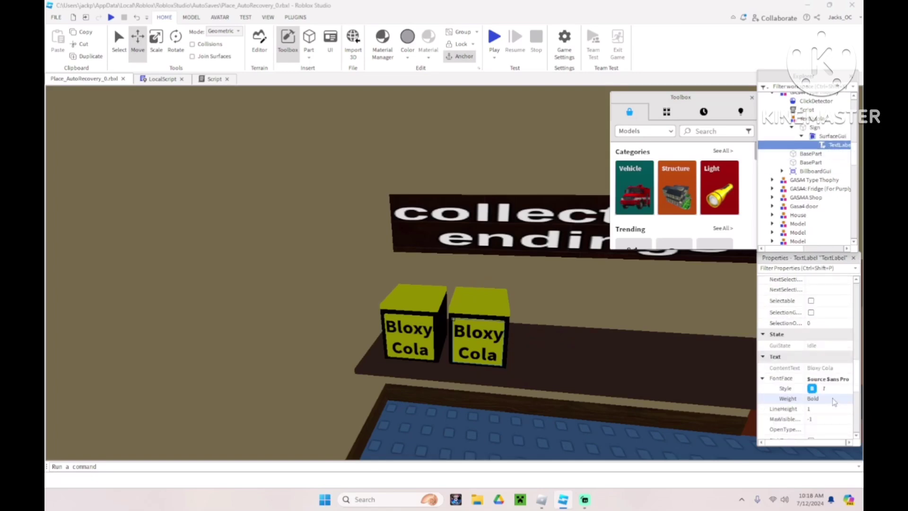
left_click(837, 357)
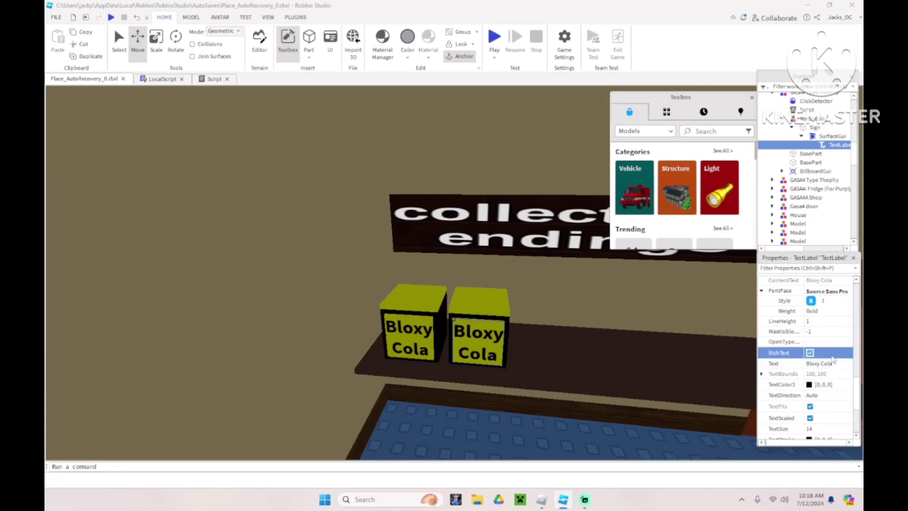
left_click(836, 356)
left_click(837, 363)
key("BackSpace")
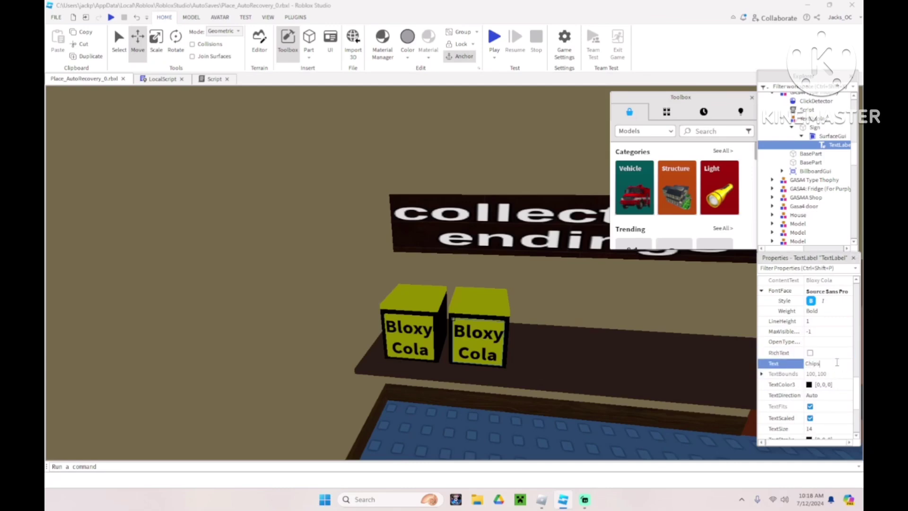
type("Chips")
key("Return")
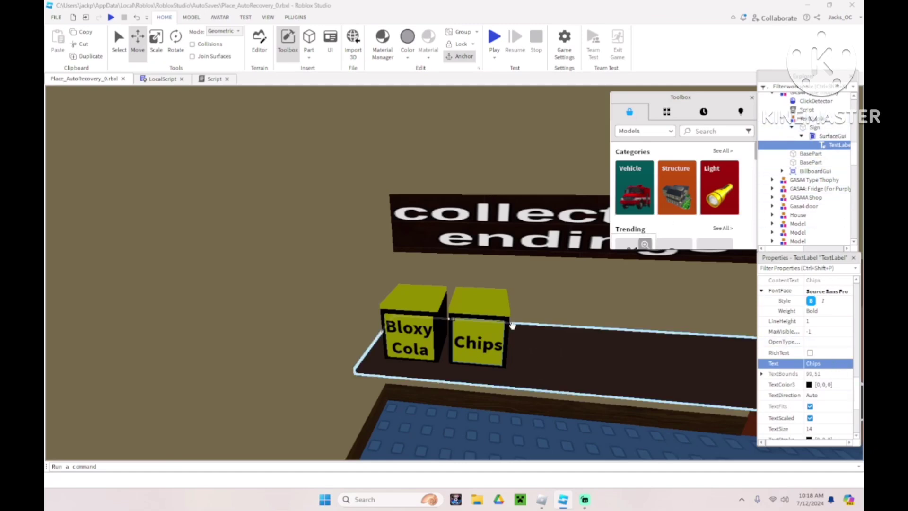
Step: Set the text of the BillboardGui label on the Chips trophy to "got chips from the shop."
left_click(494, 319)
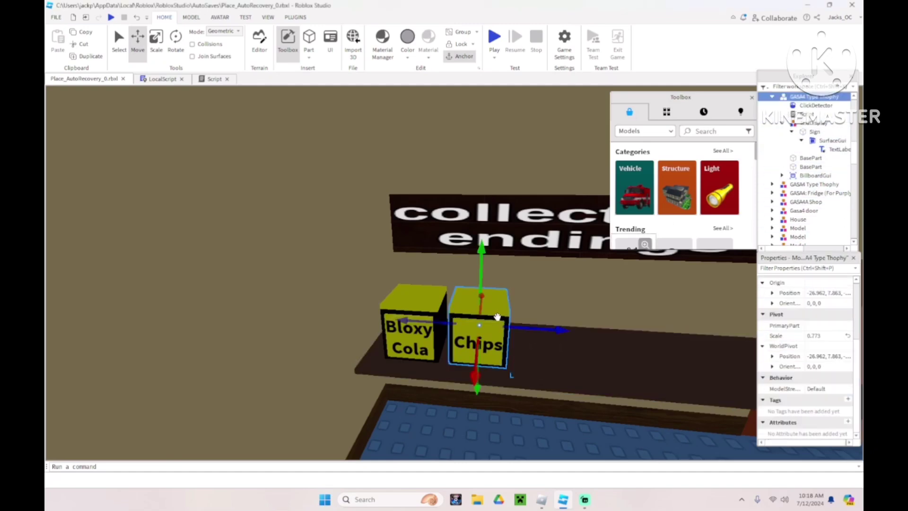
left_click(781, 176)
left_click(822, 184)
scroll(838, 358, "down", 5)
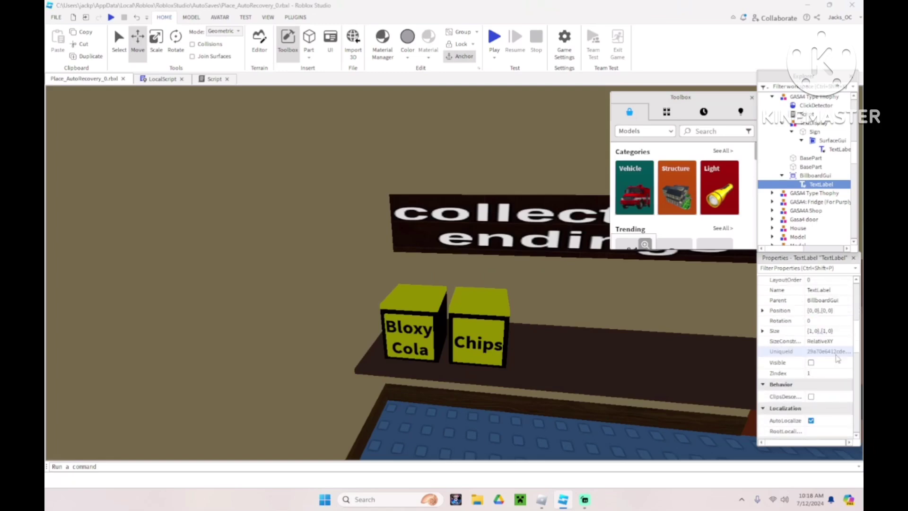
scroll(837, 358, "down", 10)
left_click(827, 279)
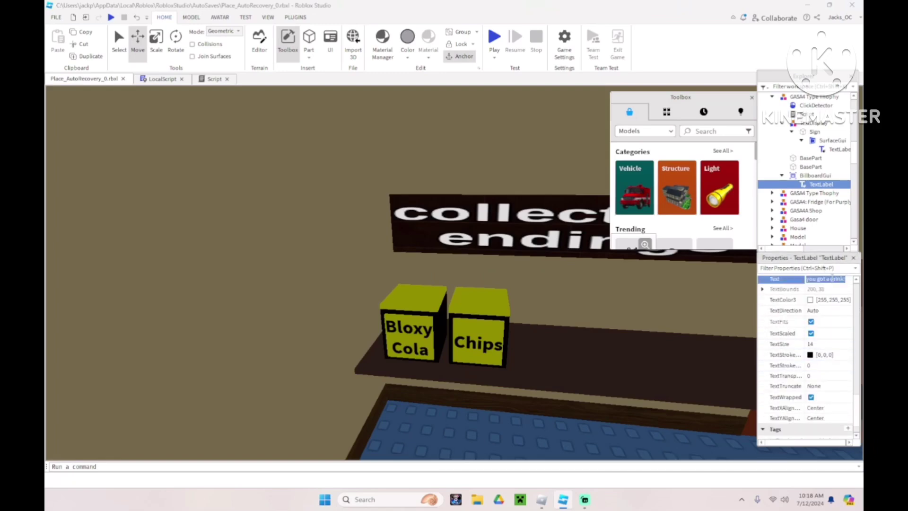
key("BackSpace")
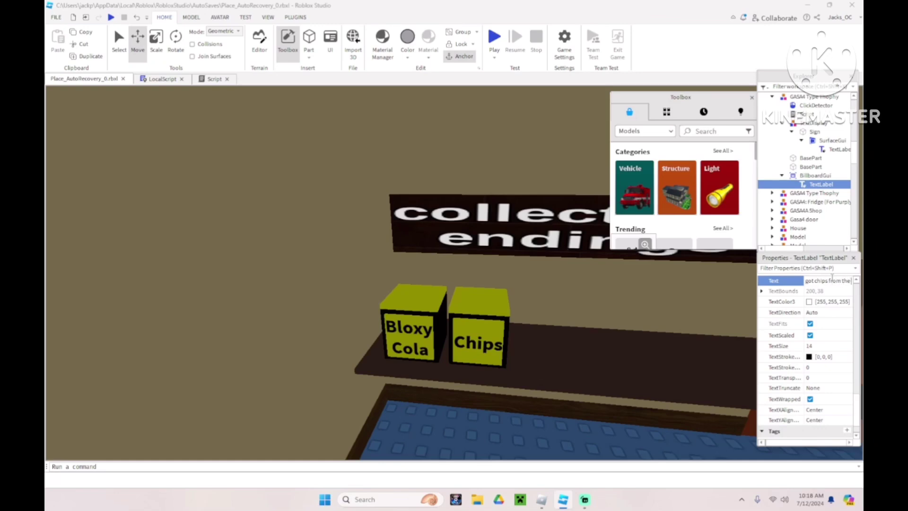
type("shop")
key("Return")
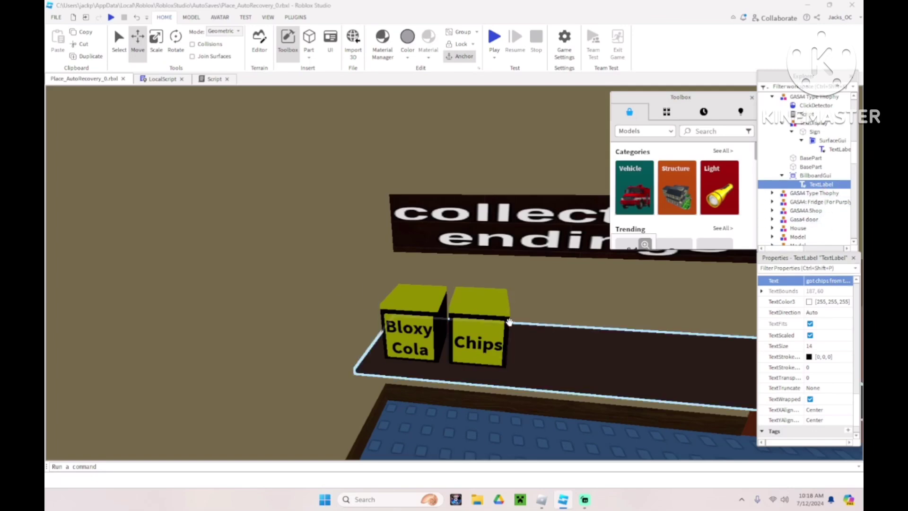
Step: Duplicate the Chips trophy and move the copy along the shelf, just past the original
left_click(485, 322)
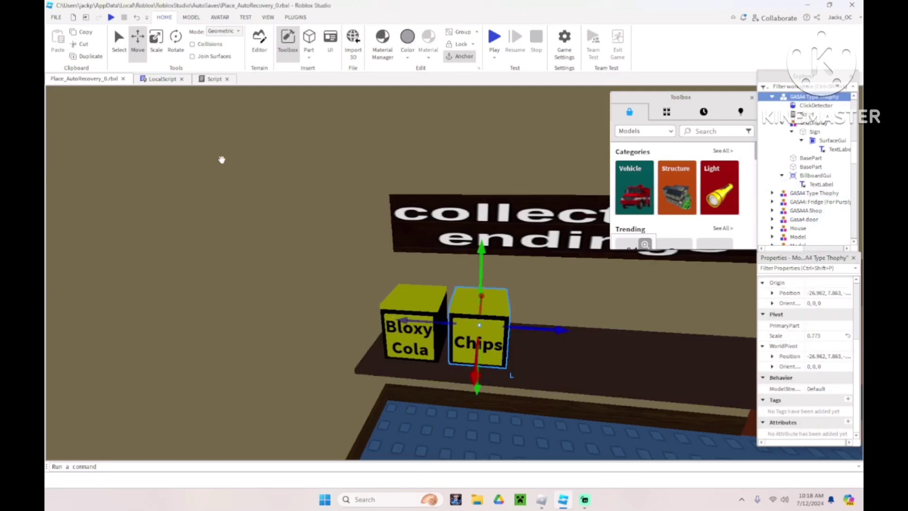
key("ctrl+d")
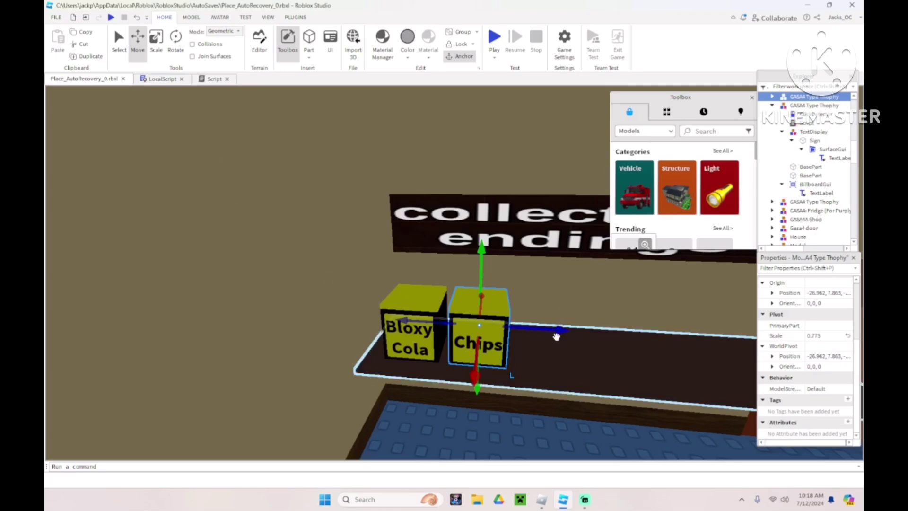
left_click_drag(559, 330, 632, 331)
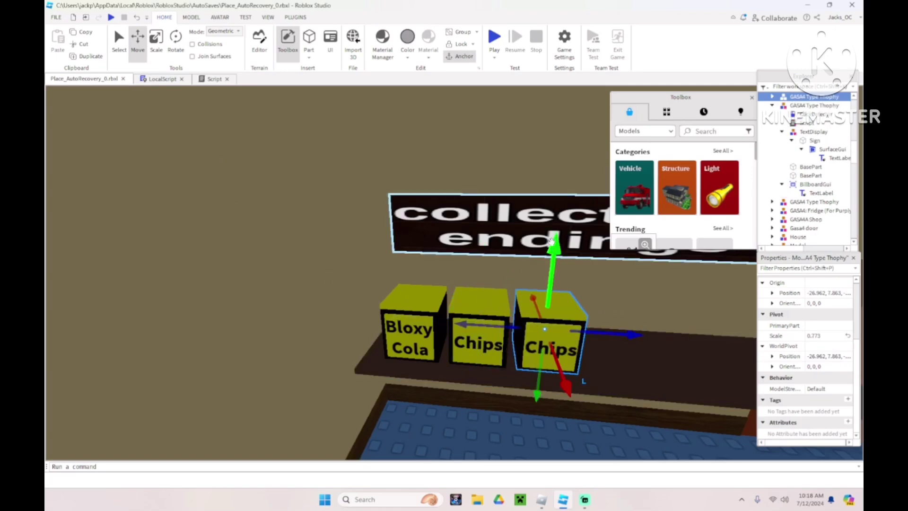
Step: Set the text of the SurfaceGui label on the new trophy's sign to "Grape Smoothie"
left_click(773, 97)
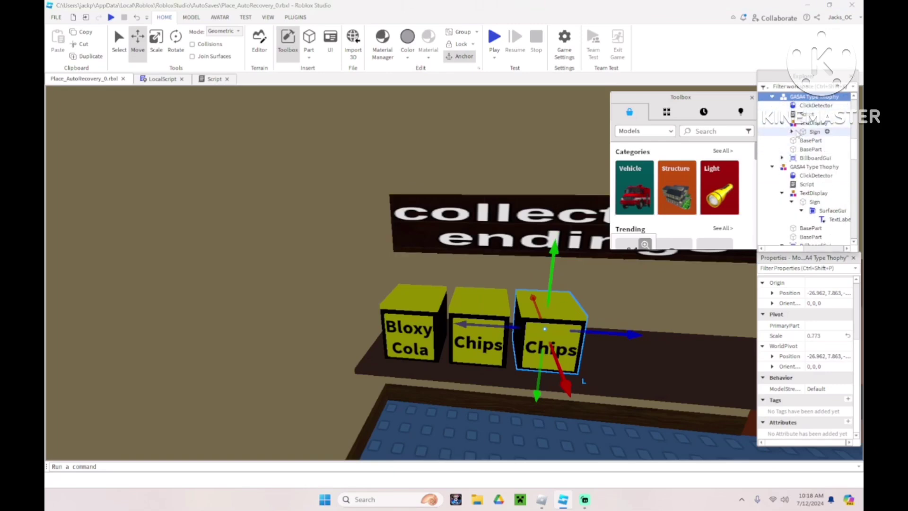
left_click(792, 132)
left_click(802, 140)
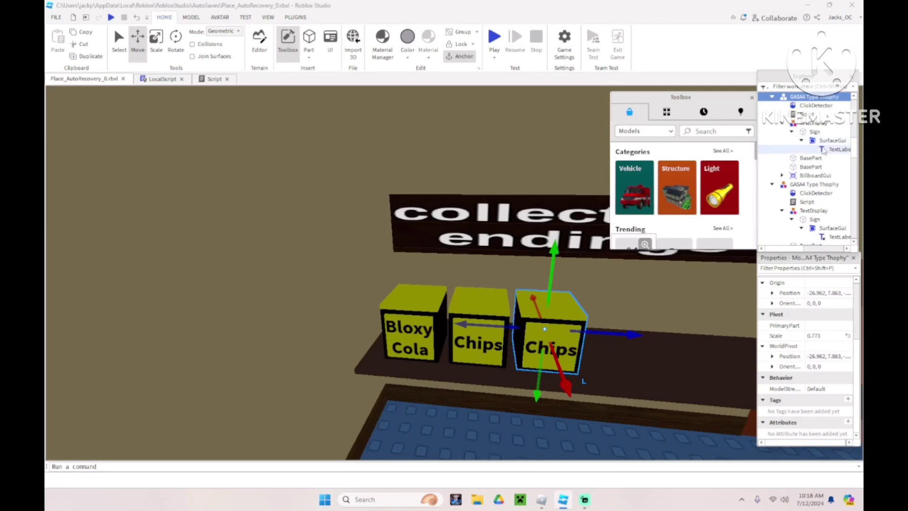
left_click(835, 149)
scroll(839, 407, "down", 5)
scroll(839, 407, "up", 10)
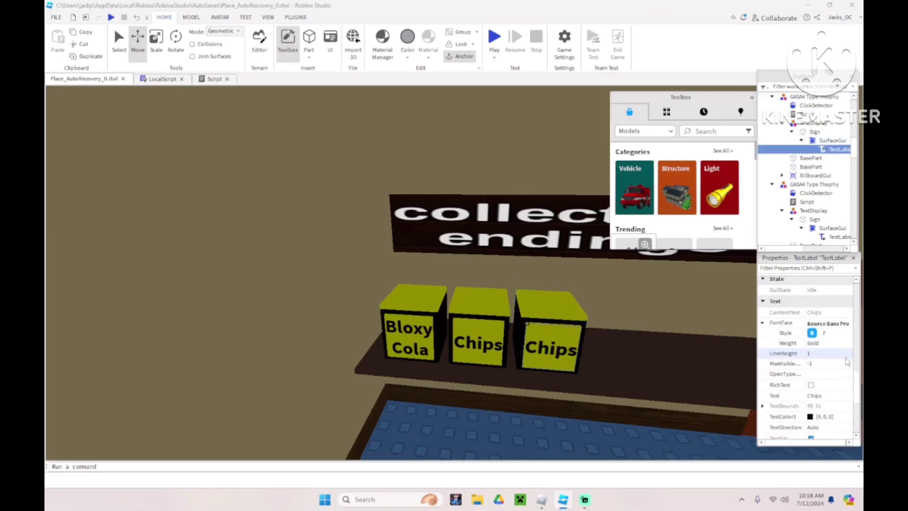
left_click(827, 397)
key("BackSpace")
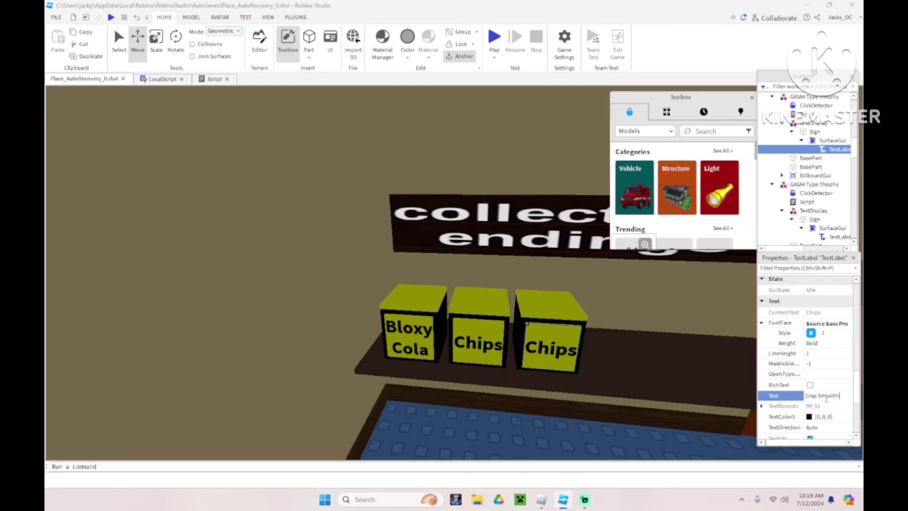
key("BackSpace")
key("BackSpace")
key("BackSpace")
key("BackSpace")
key("BackSpace")
key("BackSpace")
key("BackSpace")
key("BackSpace")
key("BackSpace")
key("Return")
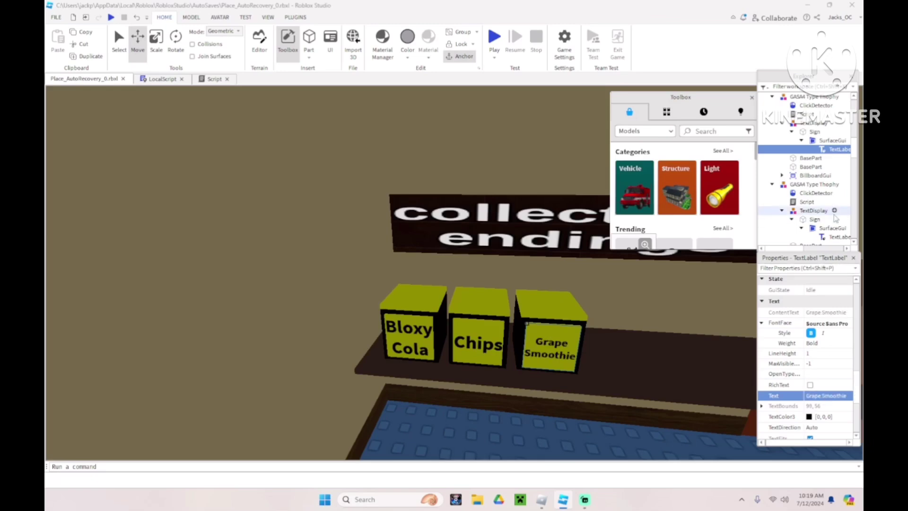
Step: Replace the text of the Grape Smoothie trophy's BillboardGui label with a message ending in "the duck is happy!"
left_click(782, 175)
left_click(816, 184)
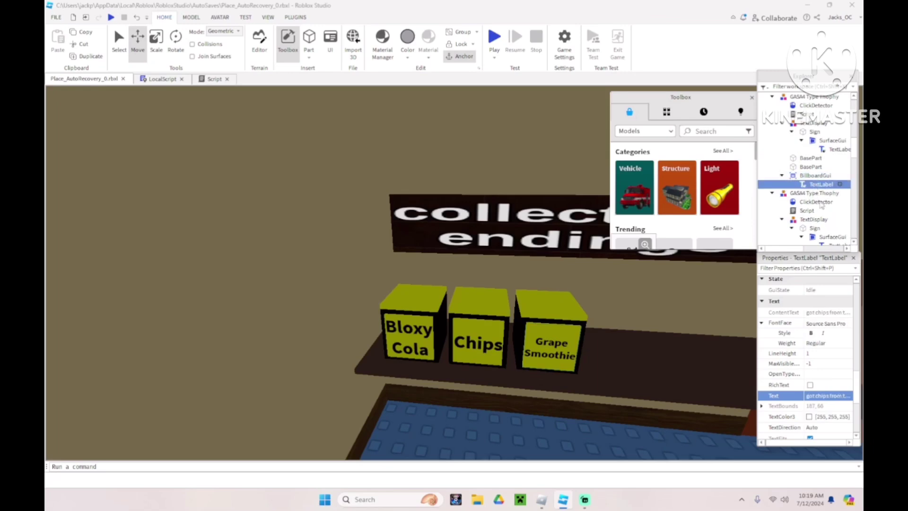
left_click(835, 396)
key("BackSpace")
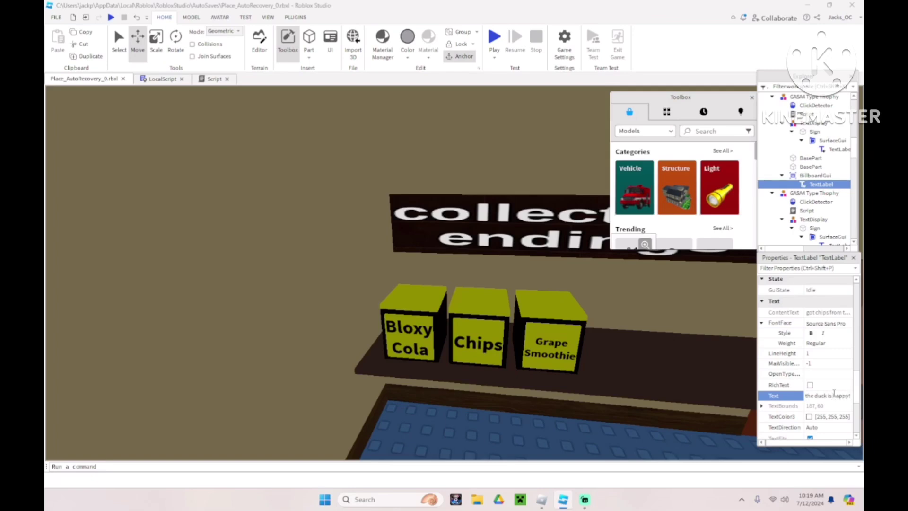
key("Return")
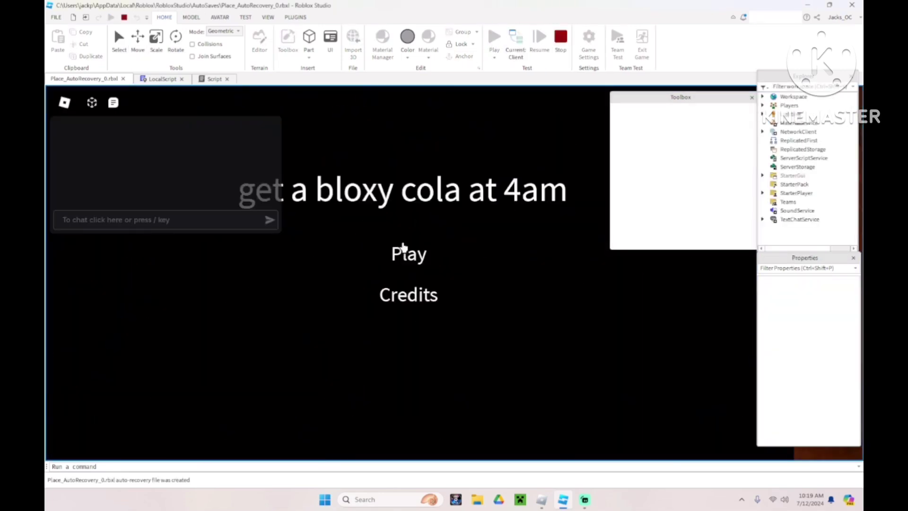
Step: Playtest the game, check the trophies' messages at the collectable endings shelf, and stop the test
left_click(404, 247)
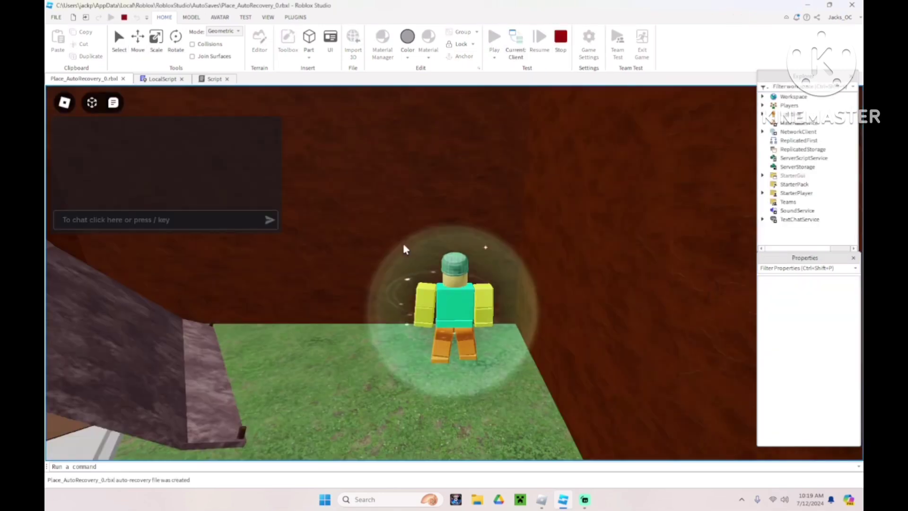
key("w")
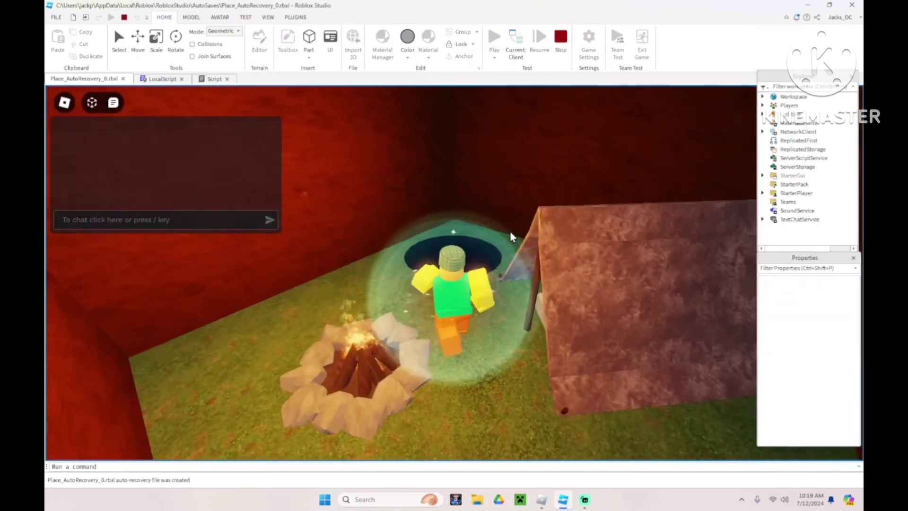
key("e")
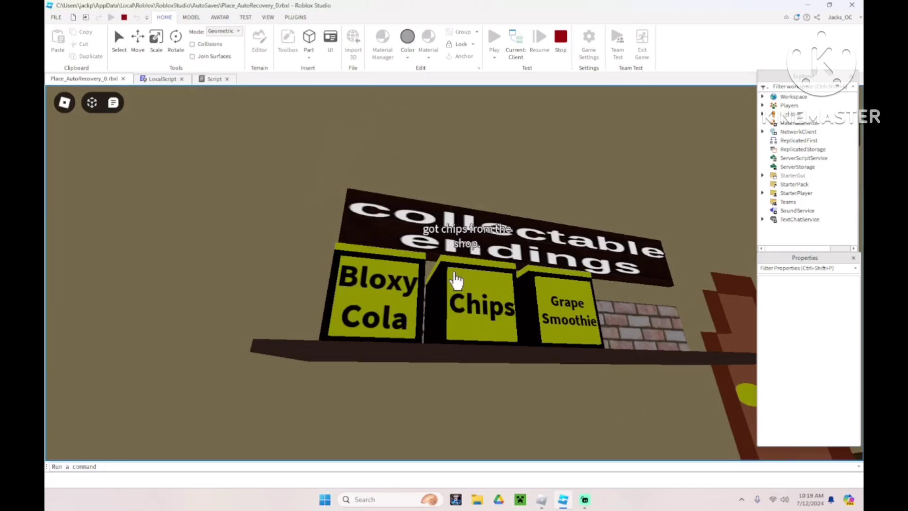
key("Escape")
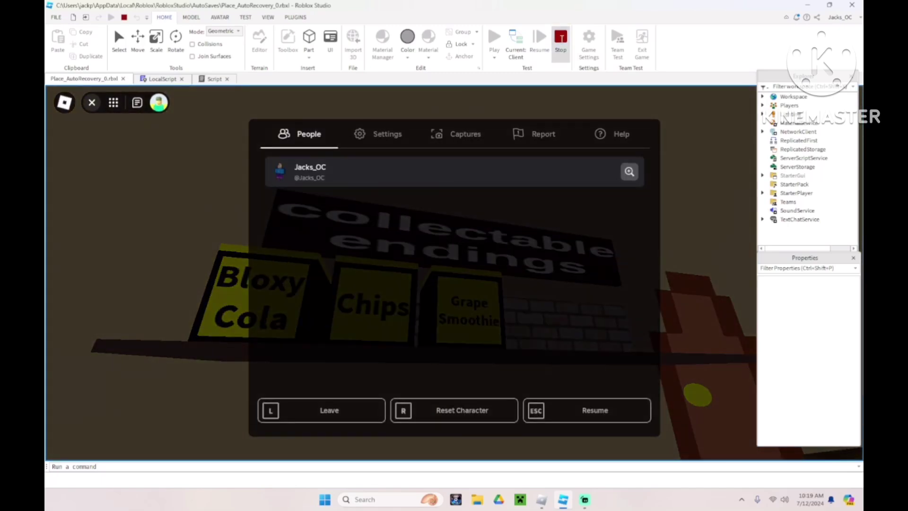
left_click(562, 38)
Step: Recolor the whole Bloxy Cola trophy Burnt Sienna
left_click(410, 315)
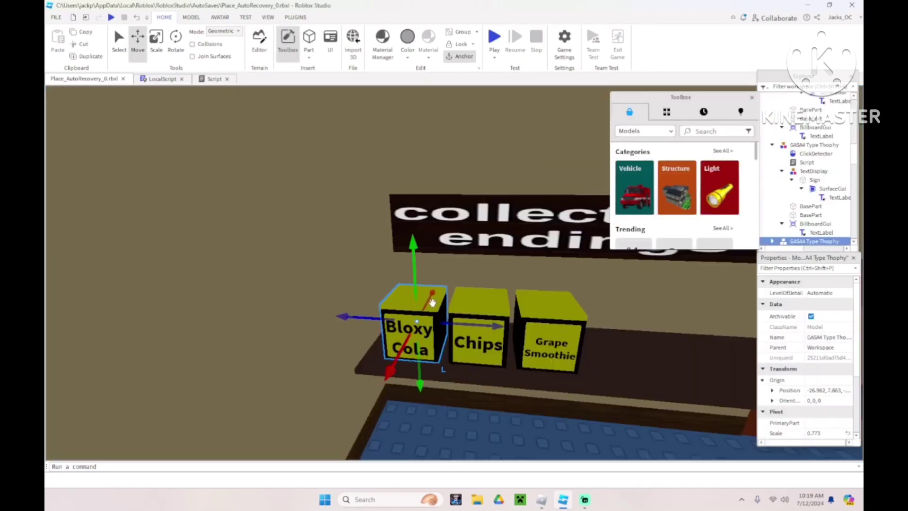
scroll(774, 169, "down", 3)
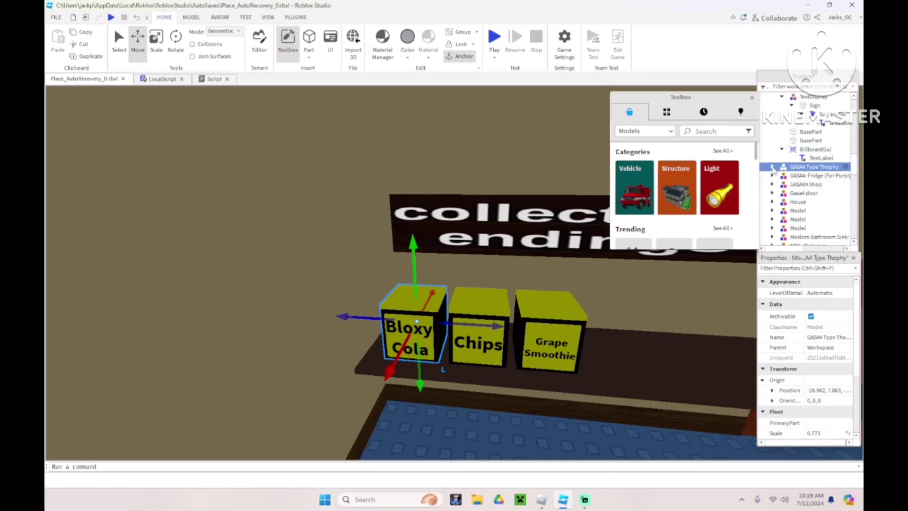
left_click(772, 168)
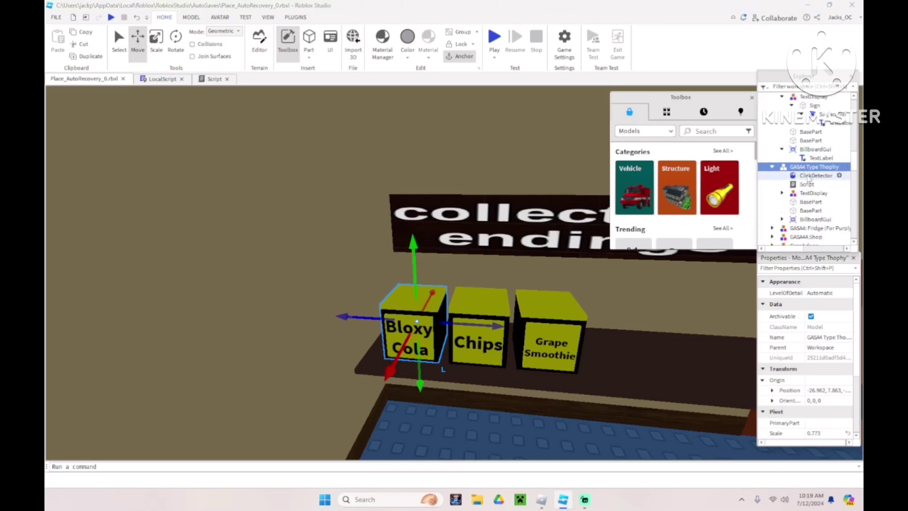
left_click(407, 56)
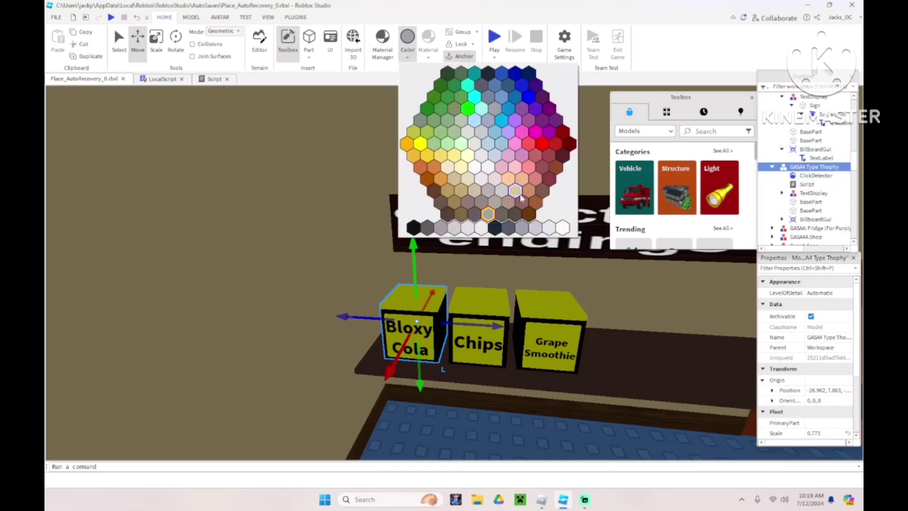
left_click(530, 215)
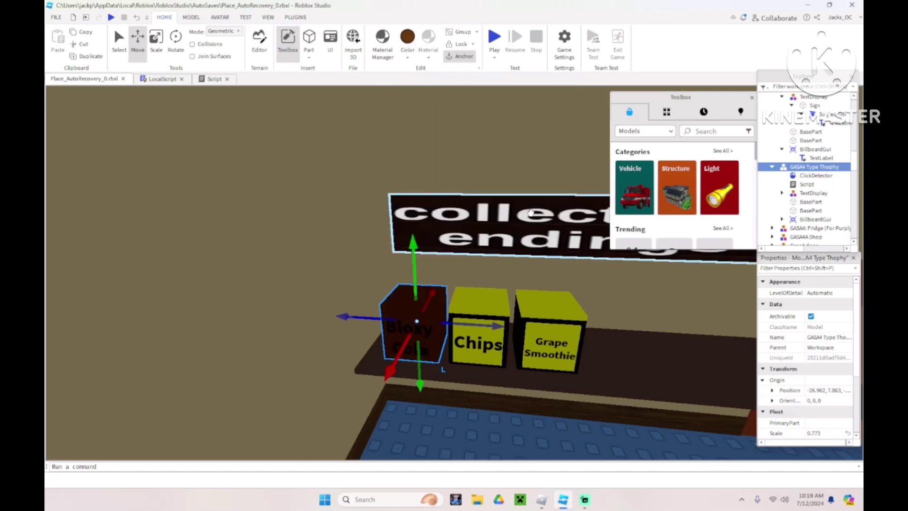
Step: Recolor the BasePart on top of the Bloxy Cola trophy Black
left_click(810, 202)
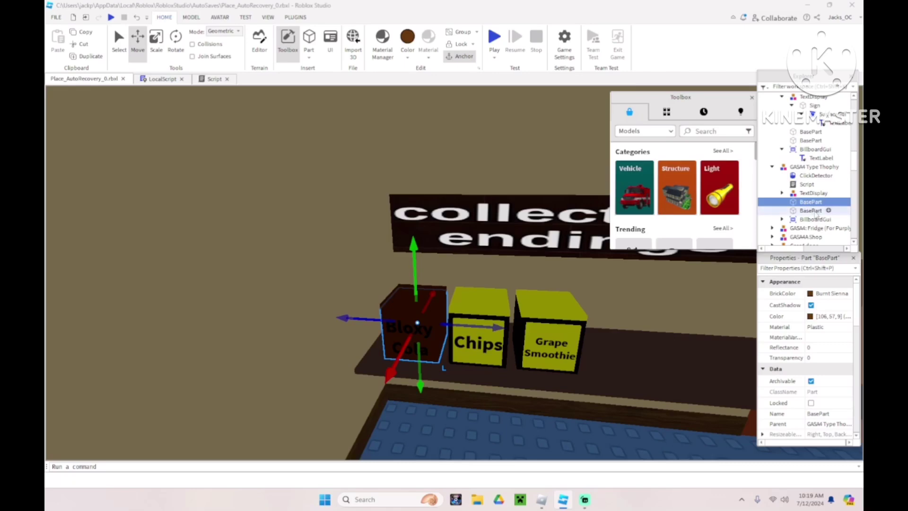
left_click(811, 211)
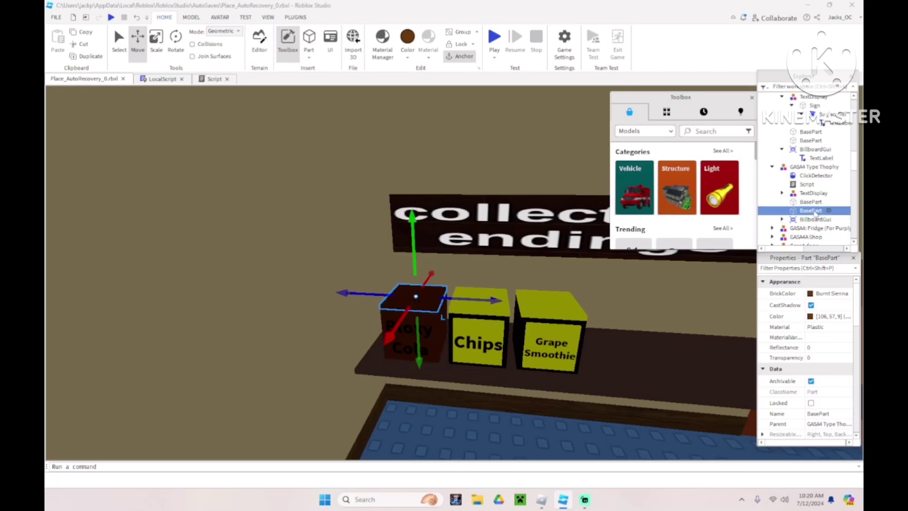
left_click(407, 57)
left_click(495, 227)
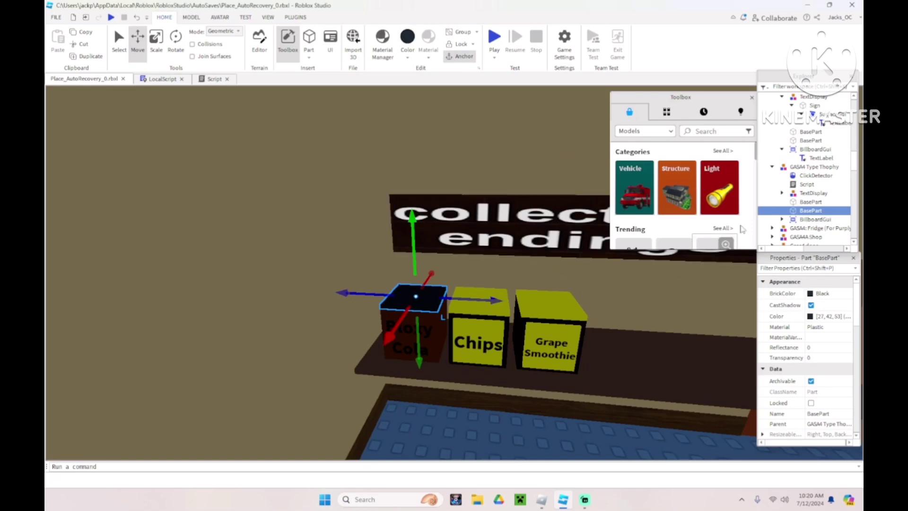
Step: Try Black on the Bloxy Cola trophy's TextDisplay sign and return it to Burnt Sienna
left_click(799, 194)
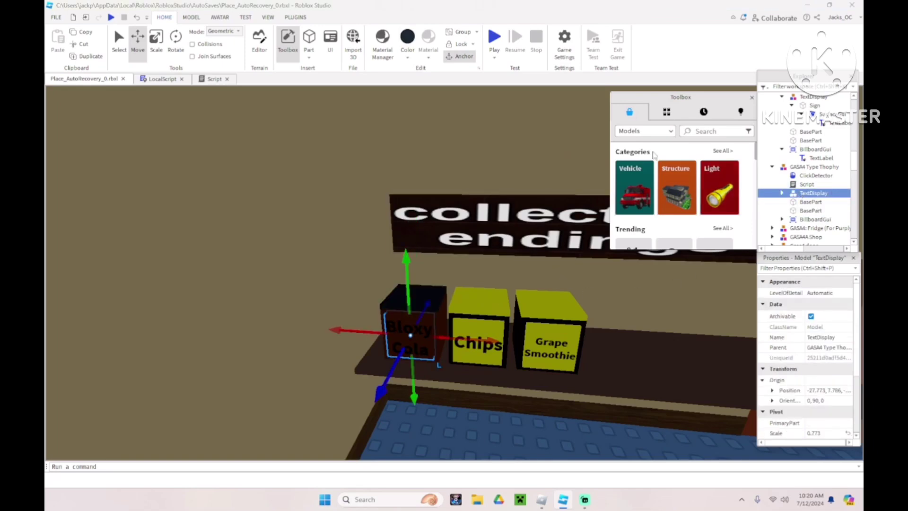
left_click(407, 38)
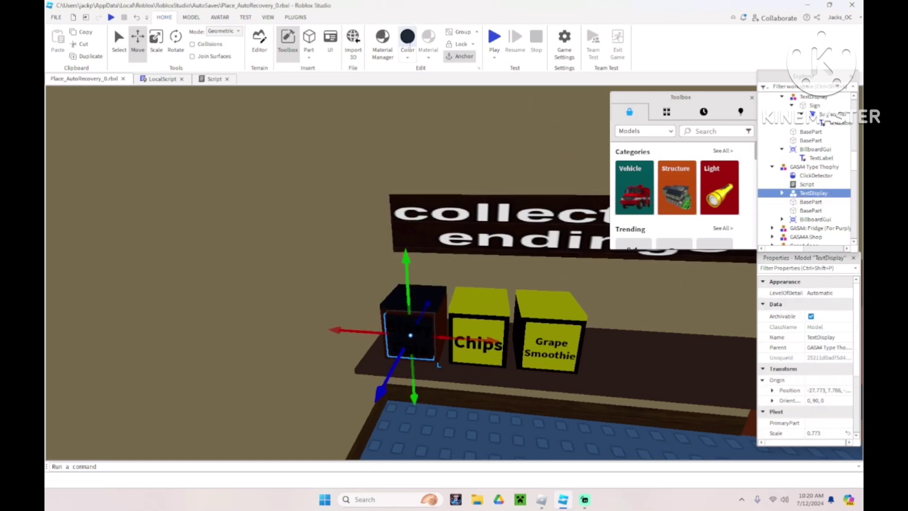
left_click(409, 45)
left_click(529, 214)
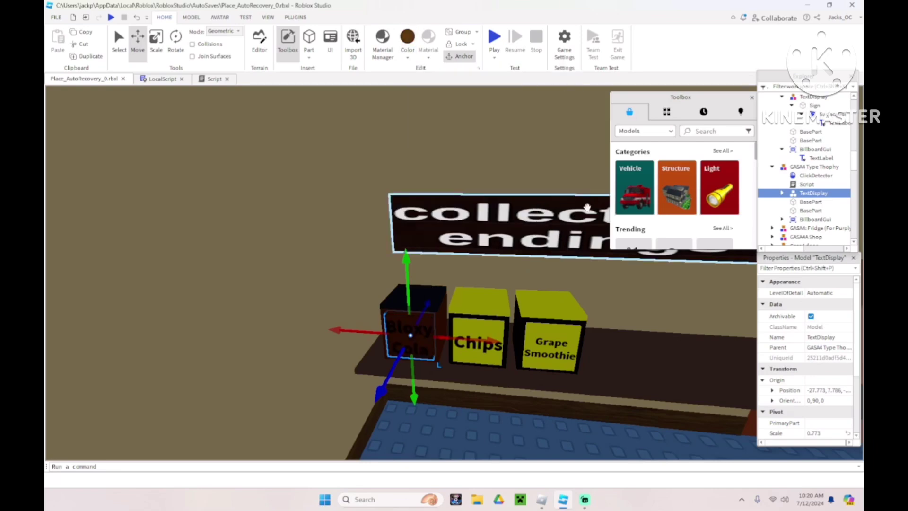
left_click(811, 202)
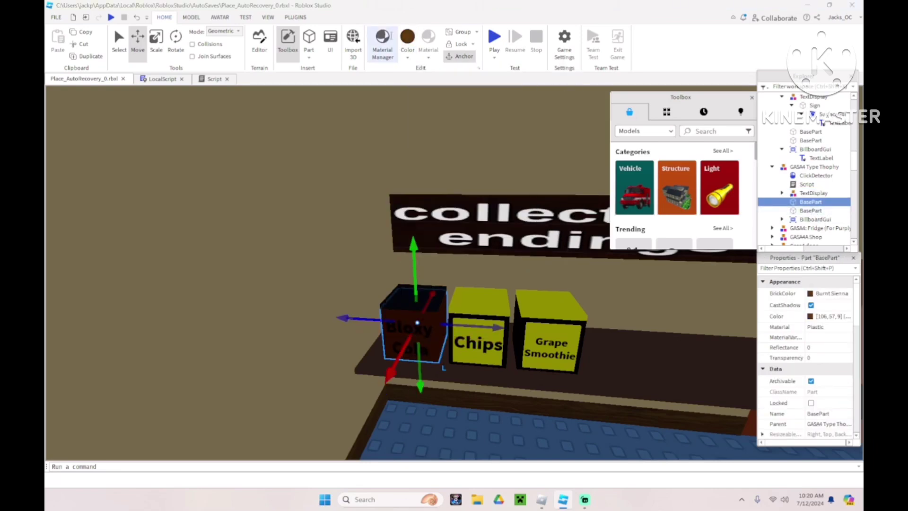
left_click(409, 56)
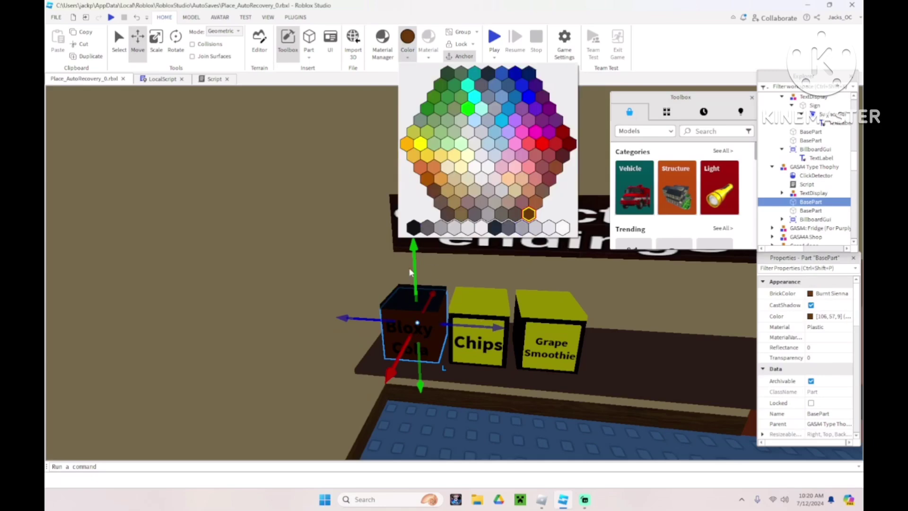
Step: Replace the Bloxy Cola trophy on the shelf with a duplicate of the Chips trophy moved into its place
left_click(434, 317)
key("Delete")
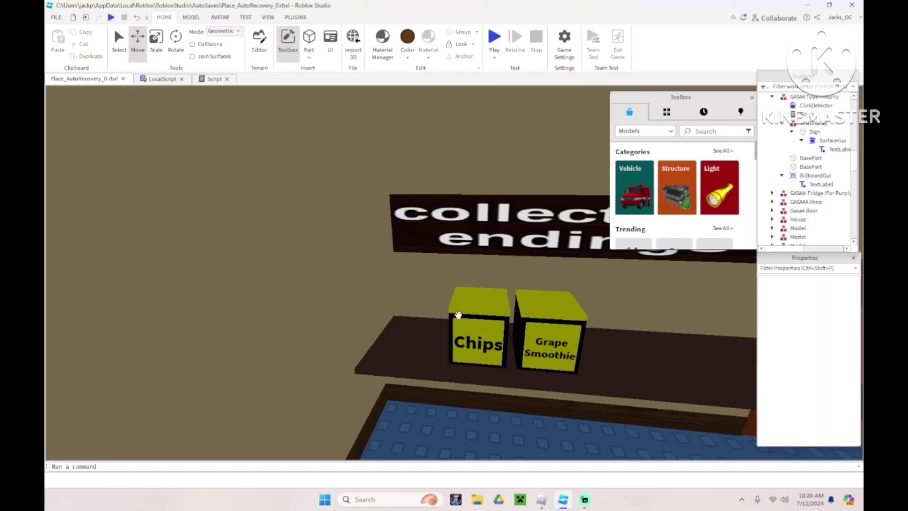
left_click(479, 320)
key("ctrl+d")
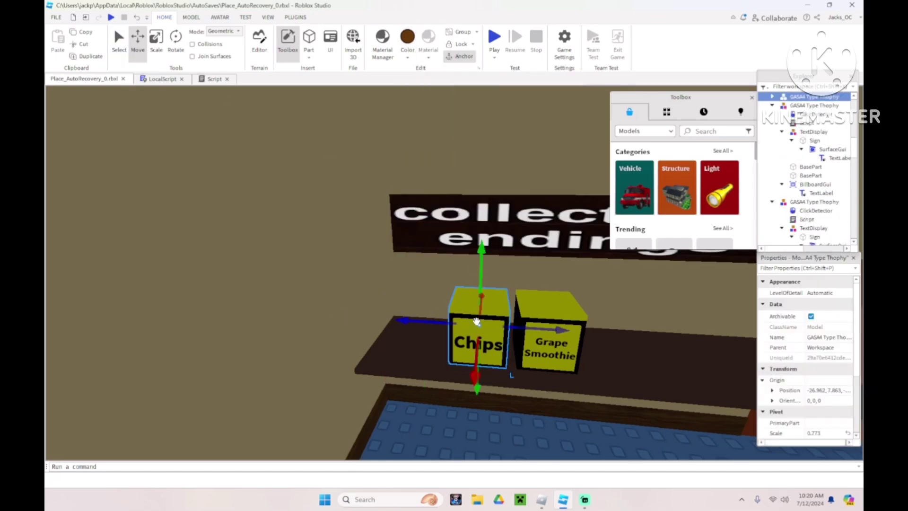
left_click_drag(402, 321, 341, 319)
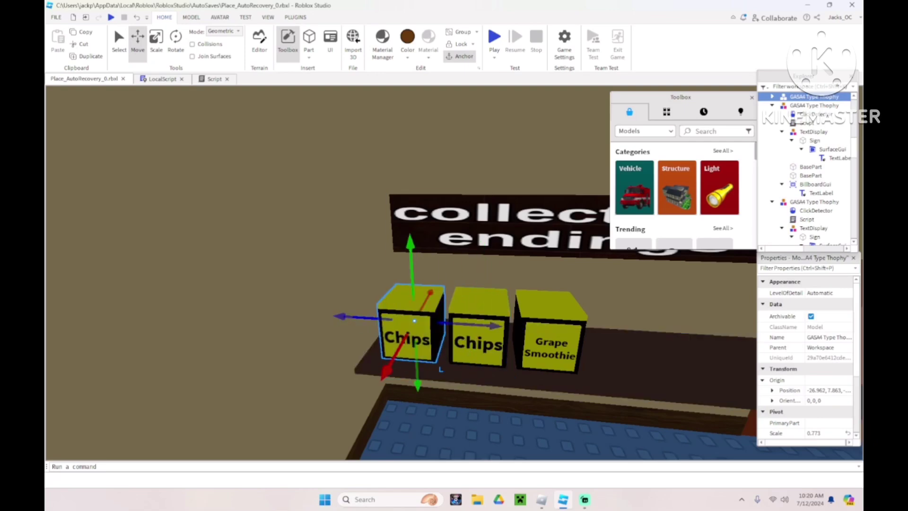
Step: Set the text of the duplicated trophy's sign TextLabel, inside TextDisplay's SurfaceGui, to "Bloxy Cola"
left_click(772, 97)
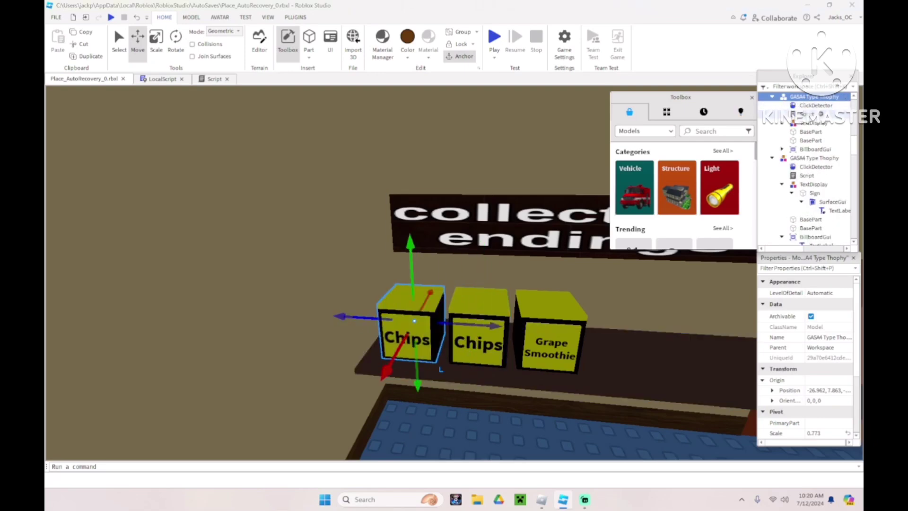
left_click(819, 123)
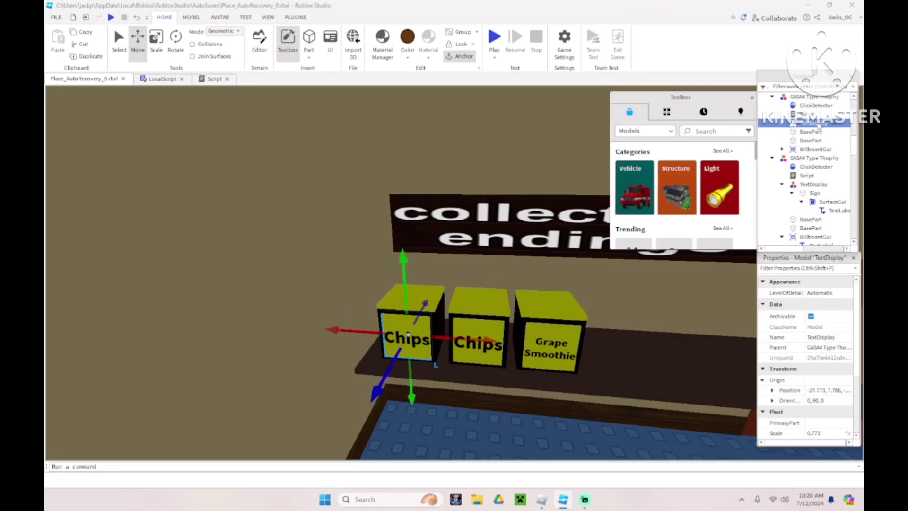
left_click(782, 123)
left_click(792, 131)
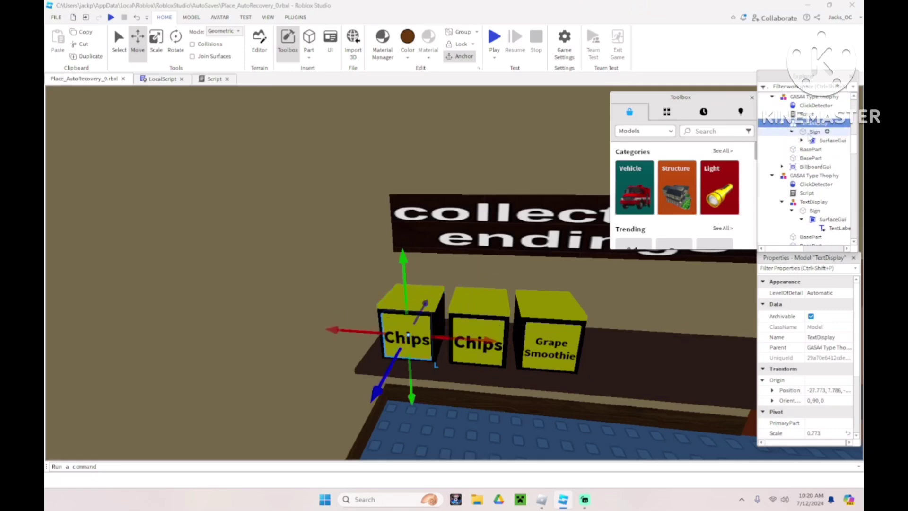
left_click(815, 141)
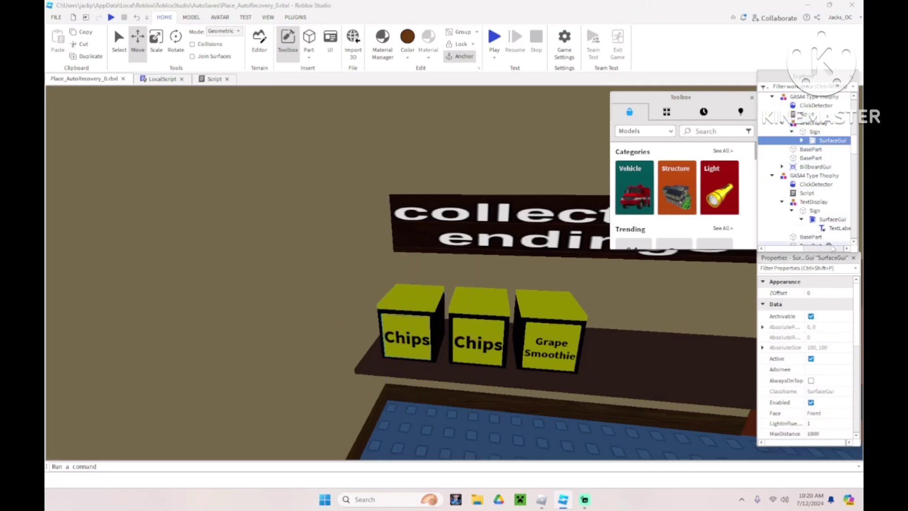
scroll(826, 313, "down", 1)
scroll(826, 313, "down", 5)
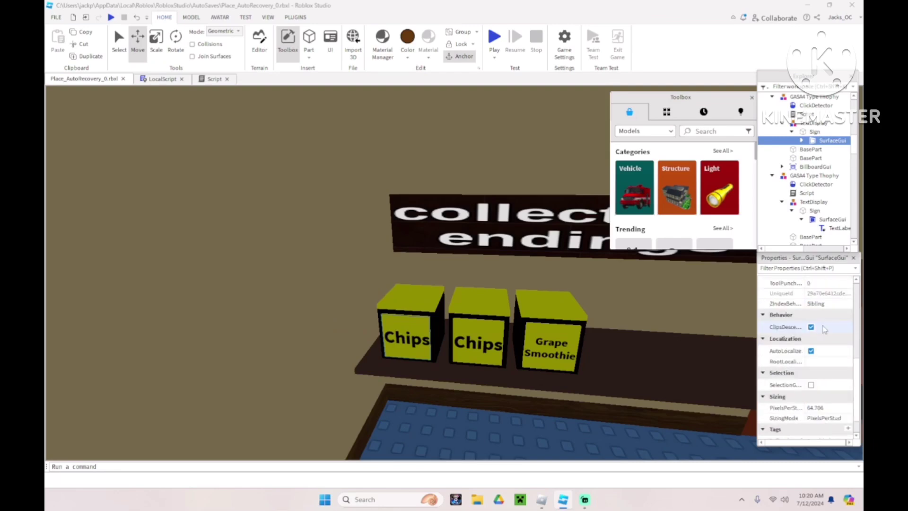
left_click(802, 141)
left_click(804, 149)
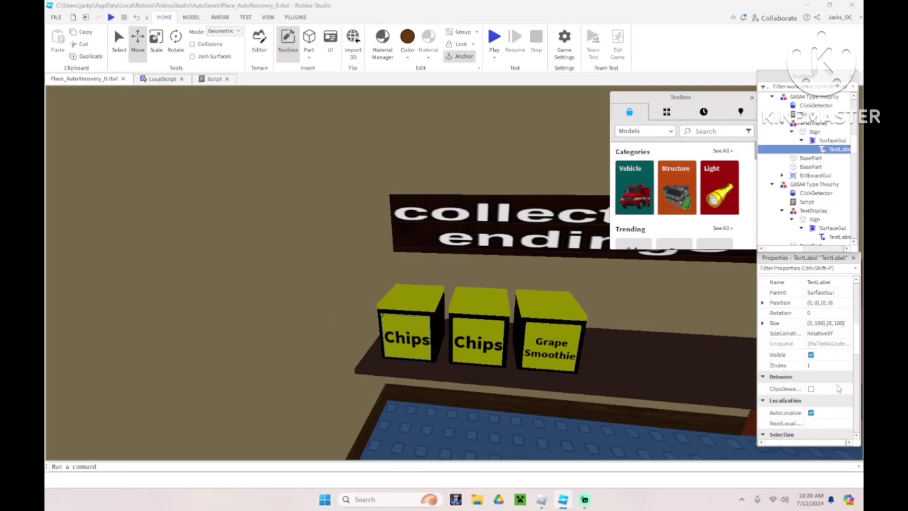
scroll(820, 394, "down", 5)
scroll(821, 394, "up", 2)
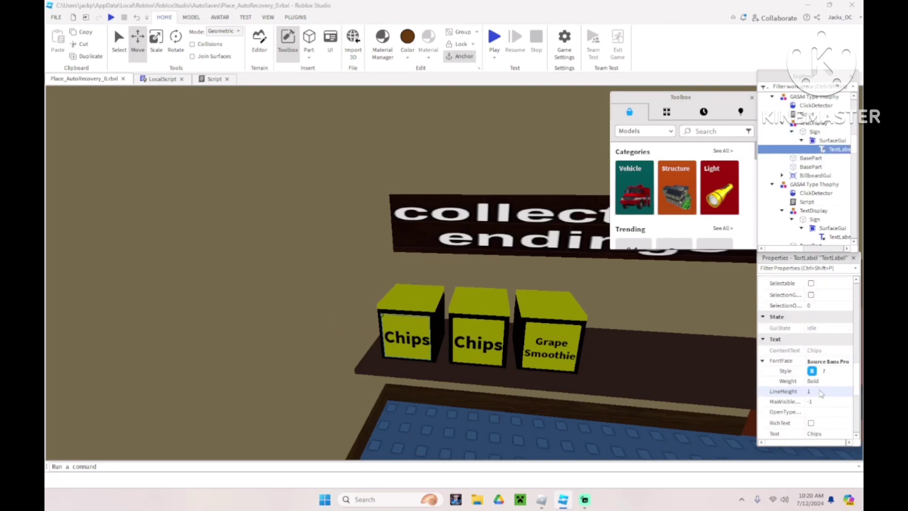
left_click(827, 434)
key("BackSpace")
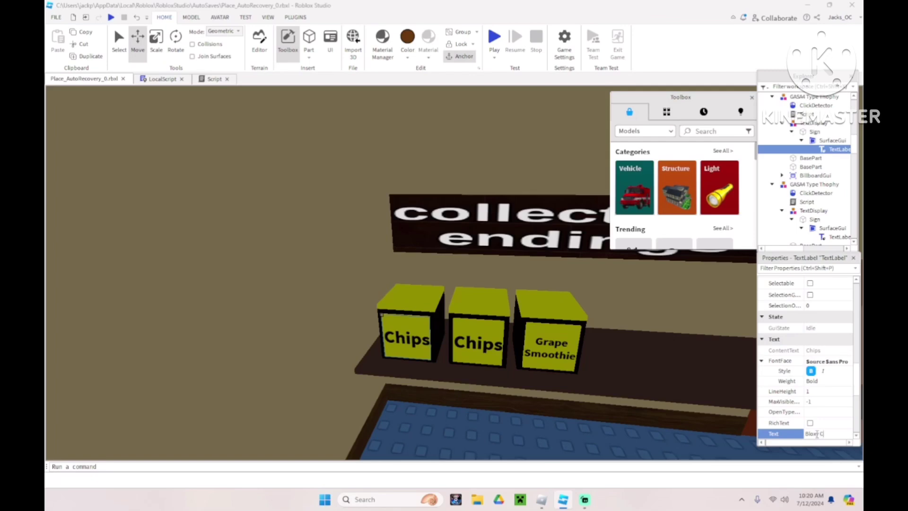
type("Bloxy Cola")
key("Return")
scroll(811, 429, "down", 3)
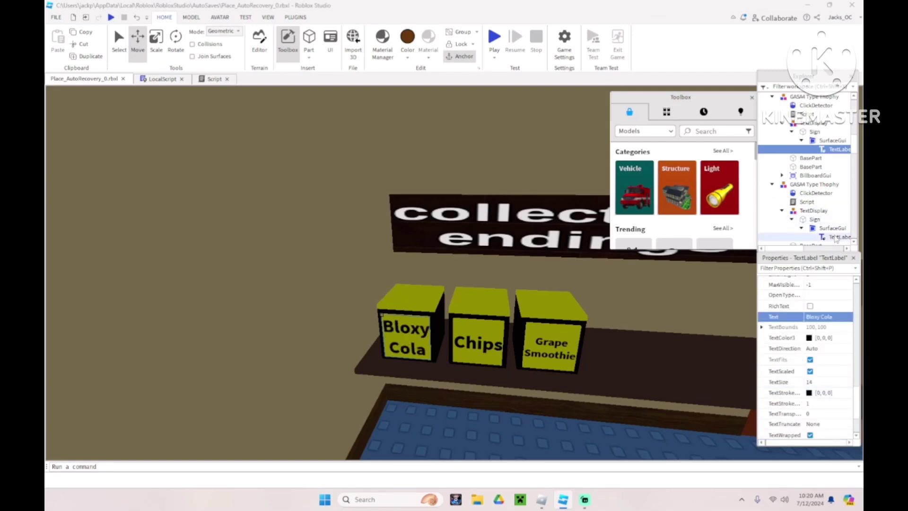
Step: Change the Bloxy Cola trophy's BillboardGui TextLabel text to "you got a drink!"
left_click(782, 175)
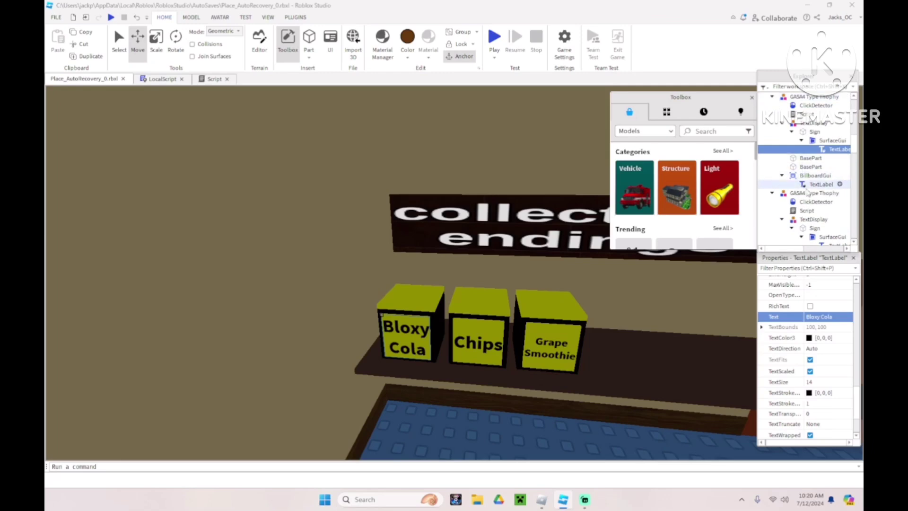
left_click(811, 176)
left_click(810, 184)
scroll(829, 347, "down", 5)
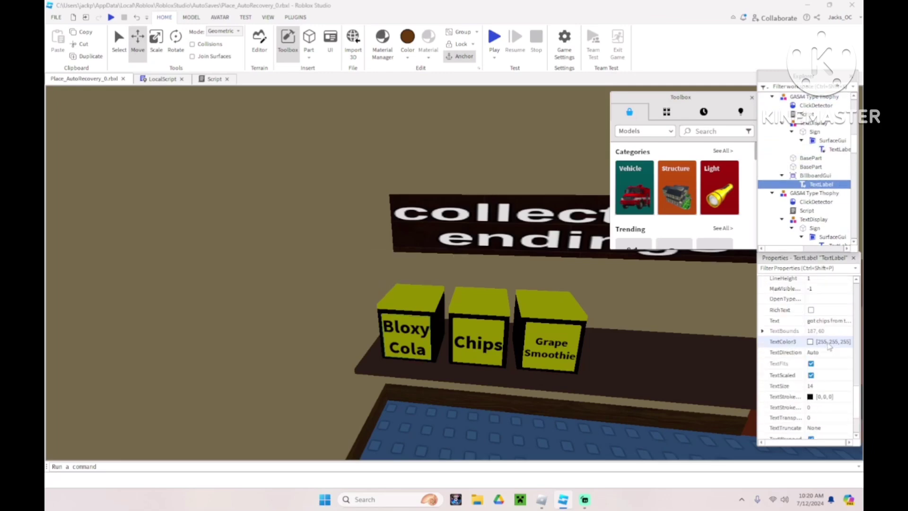
scroll(831, 352, "up", 5)
left_click(835, 366)
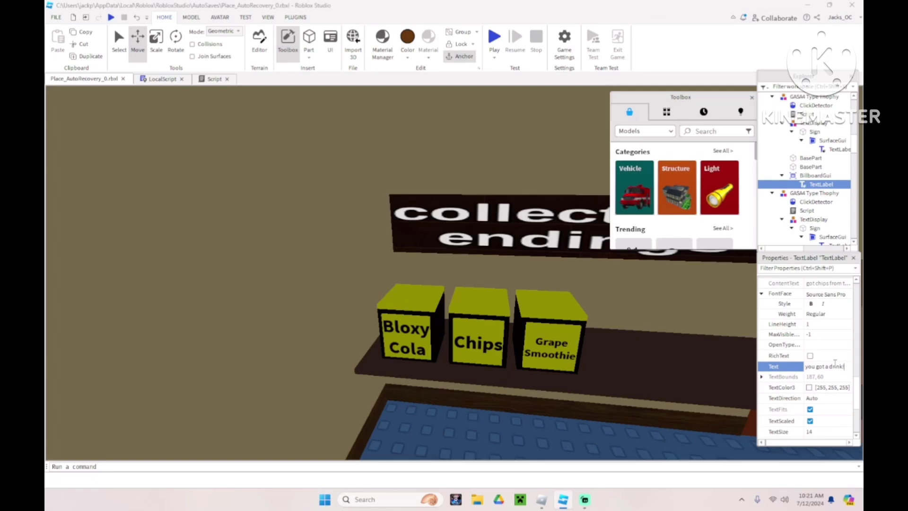
key("Return")
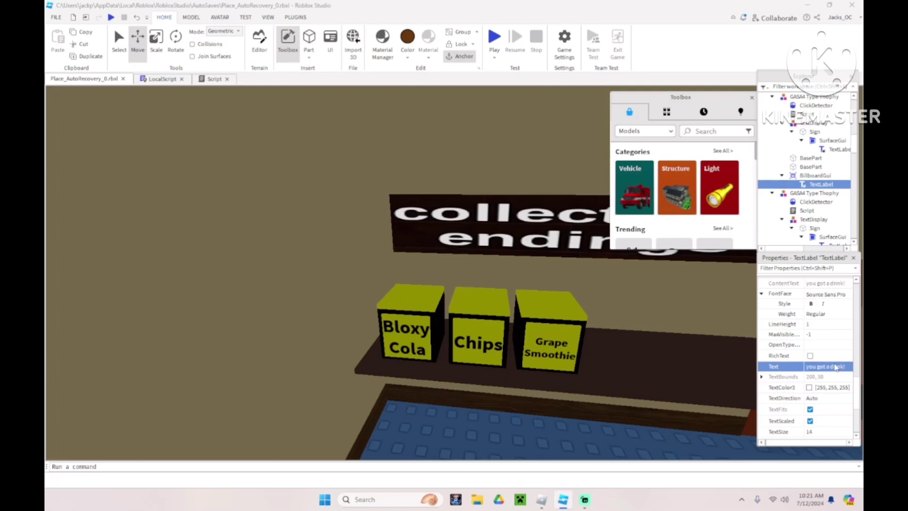
Step: Try Burnt Sienna on the Bloxy Cola trophy's top BasePart and settle on a lighter reddish brown
left_click(812, 159)
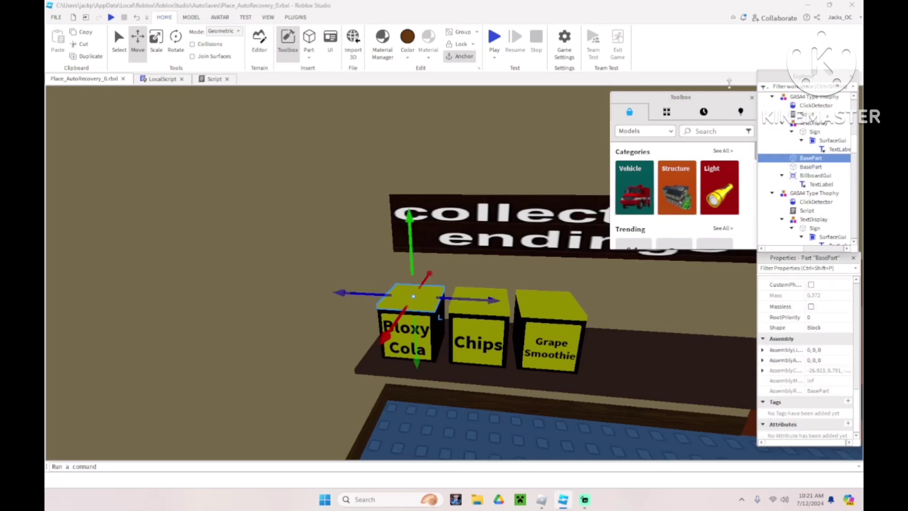
left_click(407, 37)
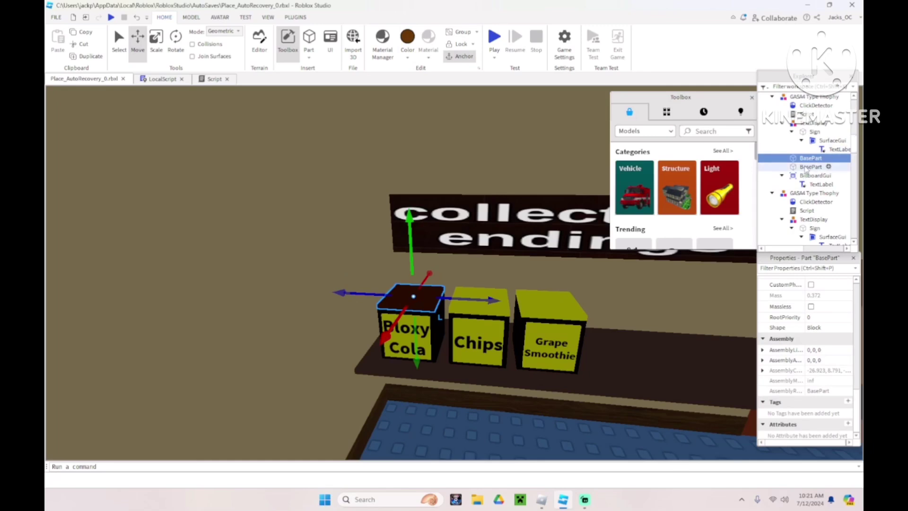
left_click(814, 122)
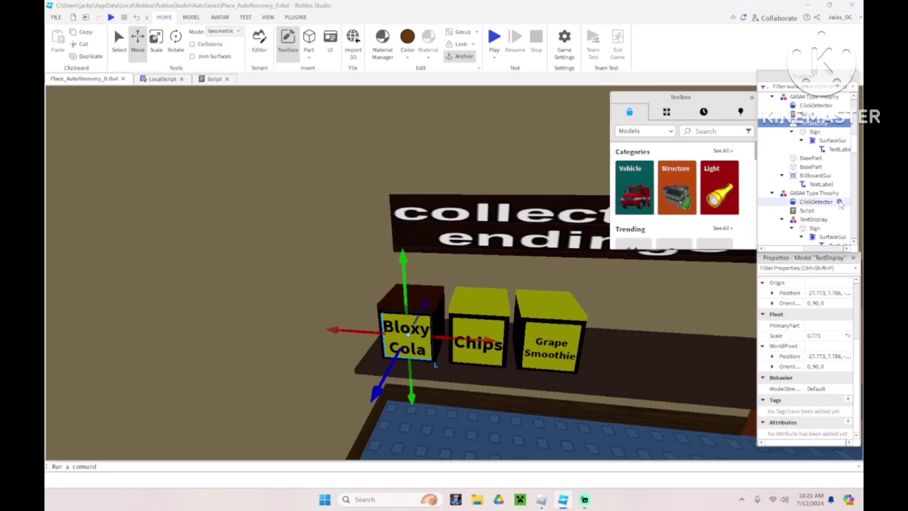
left_click(811, 157)
left_click(408, 56)
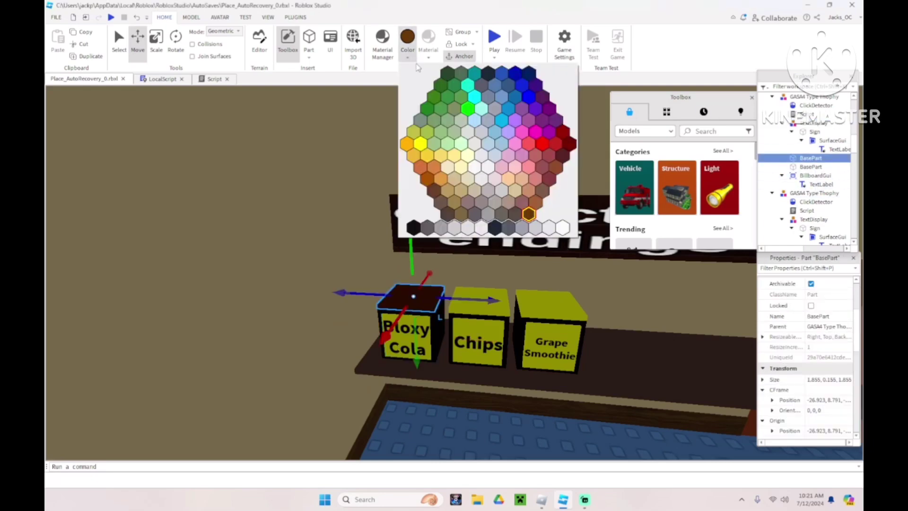
left_click(530, 197)
Step: Apply the same lighter reddish brown to the Bloxy Cola trophy's TextDisplay sign
left_click(810, 167)
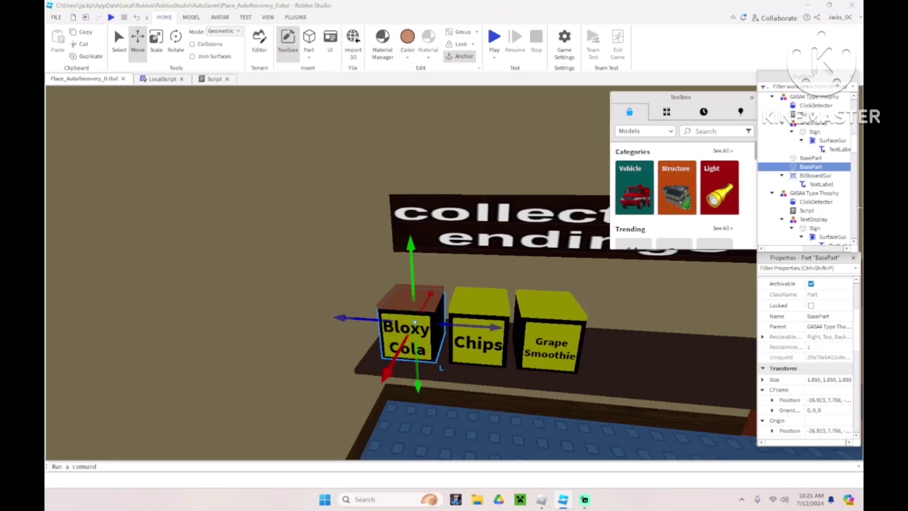
left_click(813, 219)
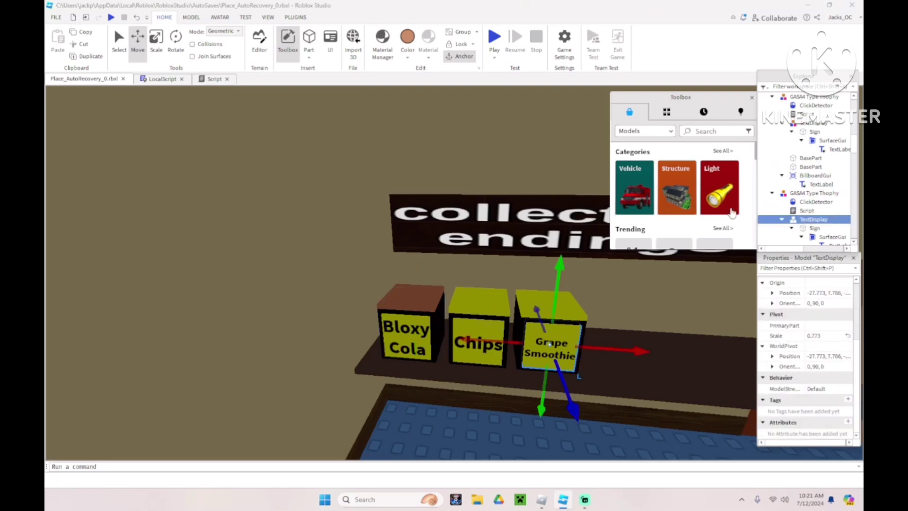
left_click(815, 124)
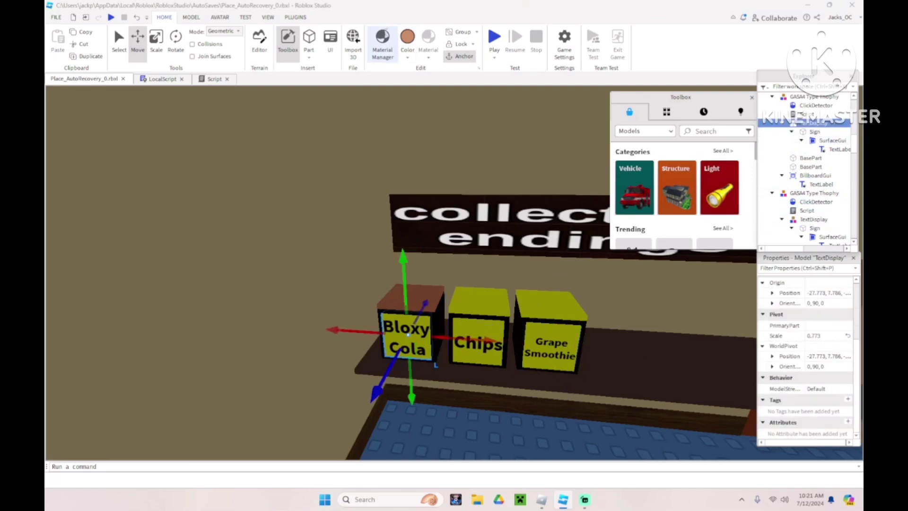
left_click(407, 38)
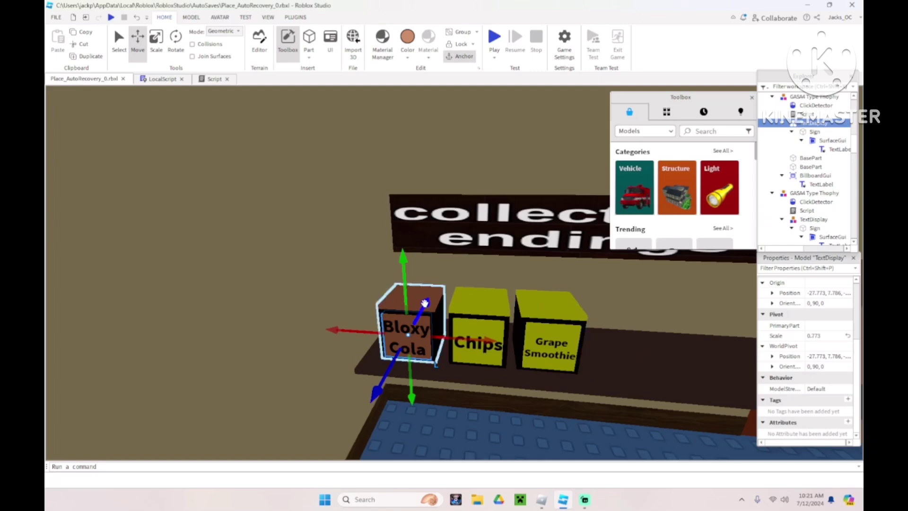
Step: Recolor the BasePart on top of the Grape Smoothie trophy Magenta
scroll(310, 207, "up", 5)
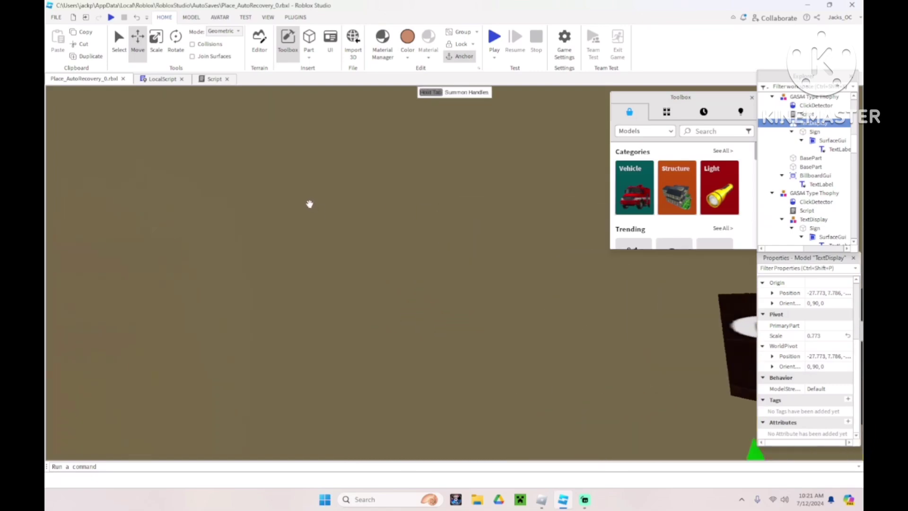
left_click(566, 131)
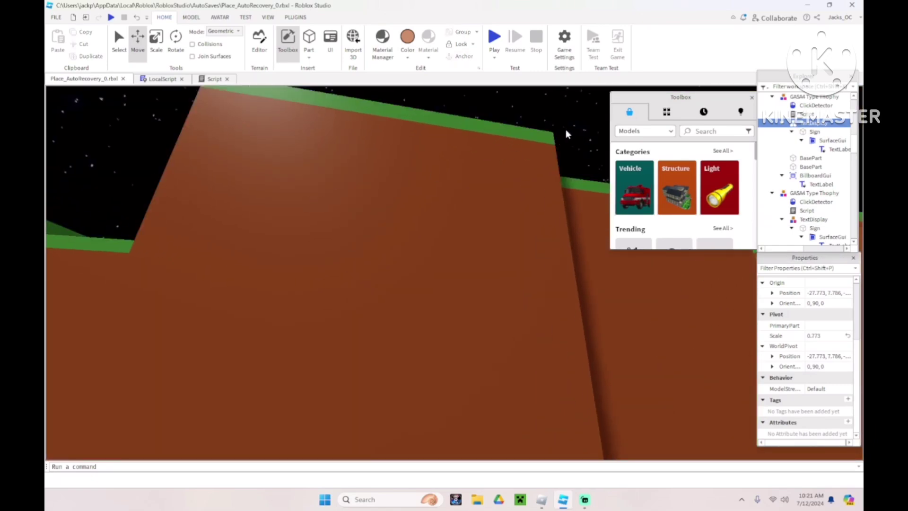
scroll(566, 130, "down", 10)
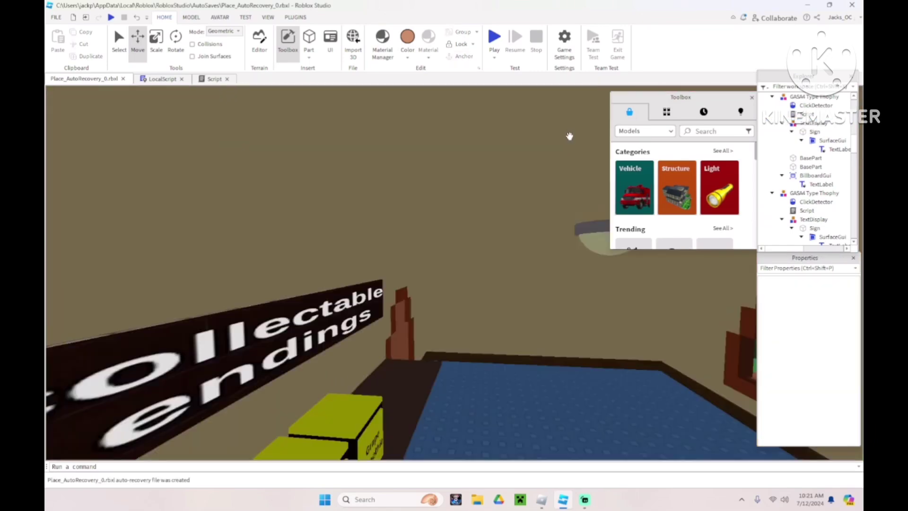
right_click_drag(570, 136, 610, 136)
scroll(570, 136, "up", 2)
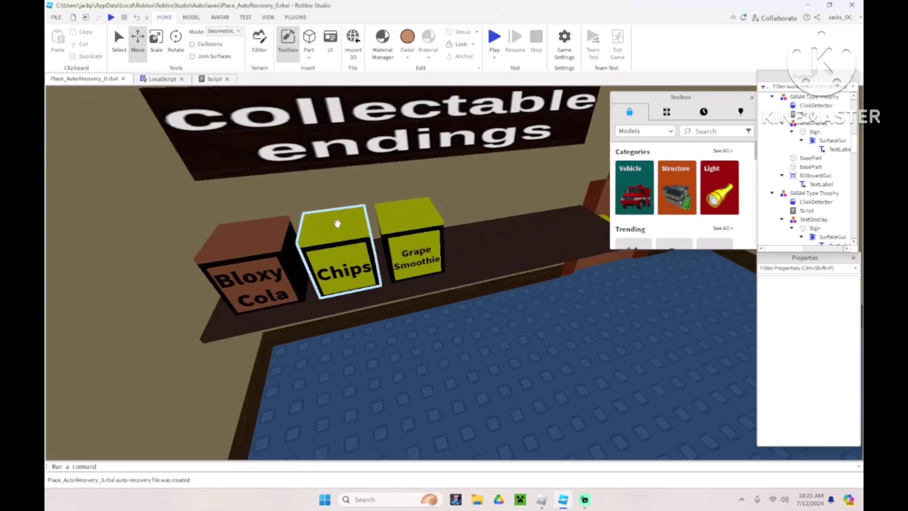
left_click(408, 237)
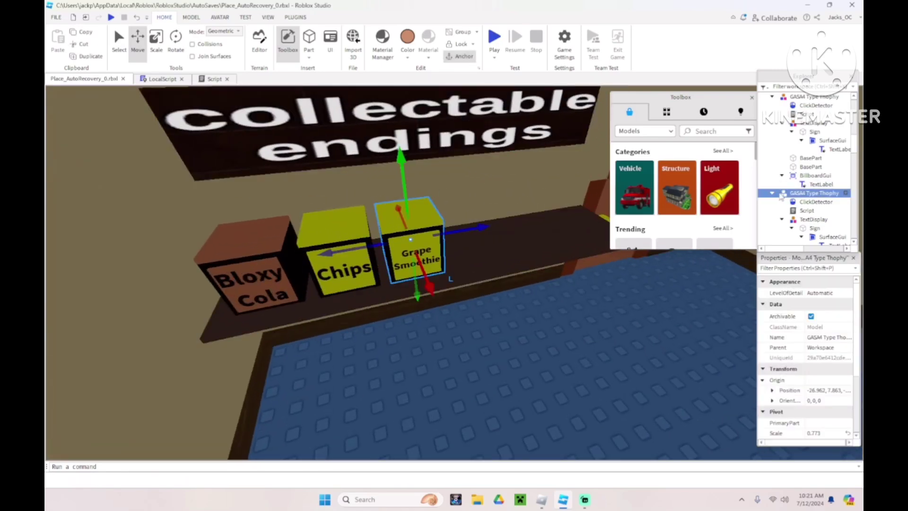
scroll(785, 198, "down", 1)
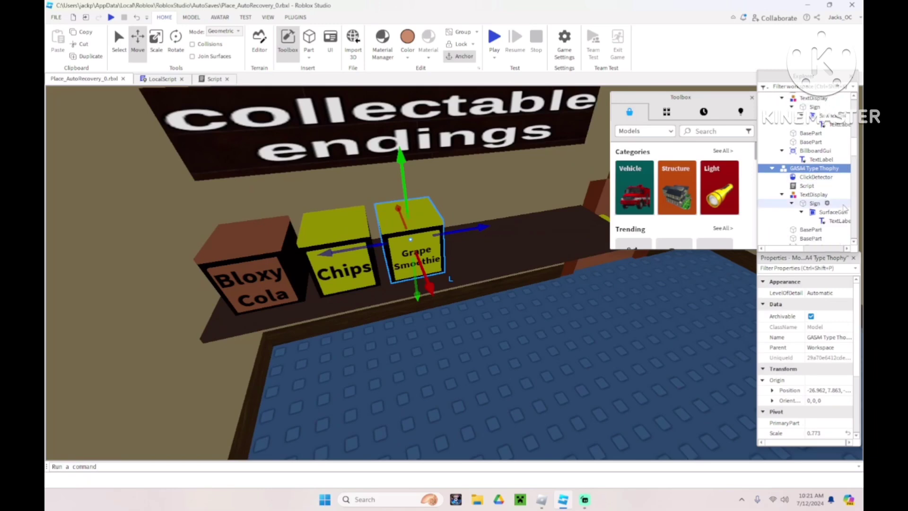
left_click(810, 230)
left_click(407, 56)
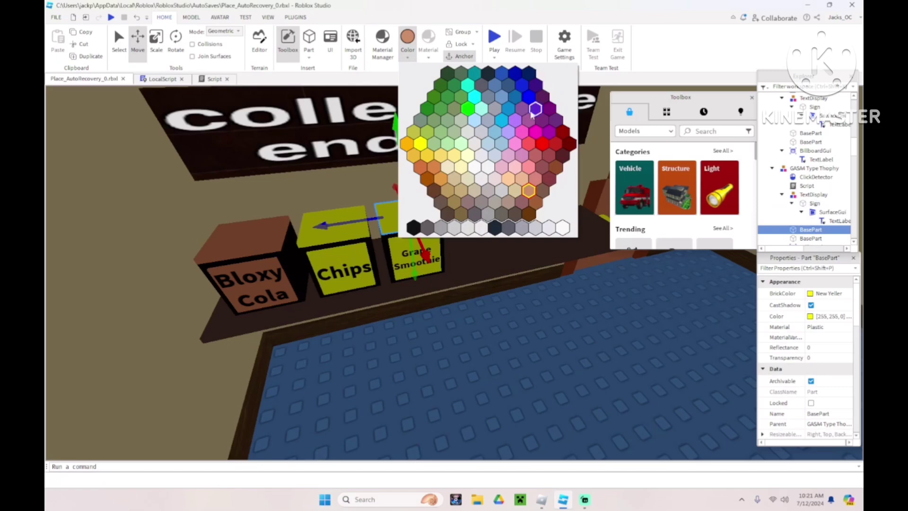
left_click(549, 133)
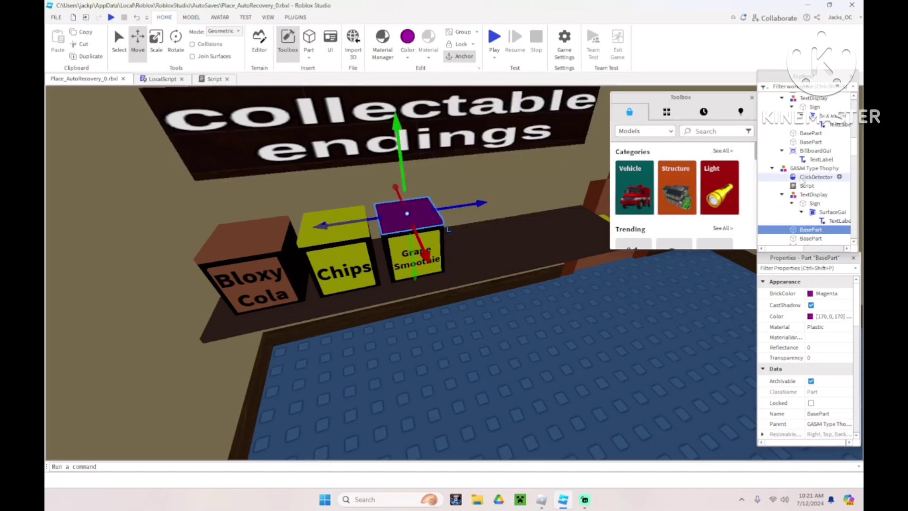
Step: Recolor the Grape Smoothie trophy's TextDisplay sign Magenta
left_click(811, 238)
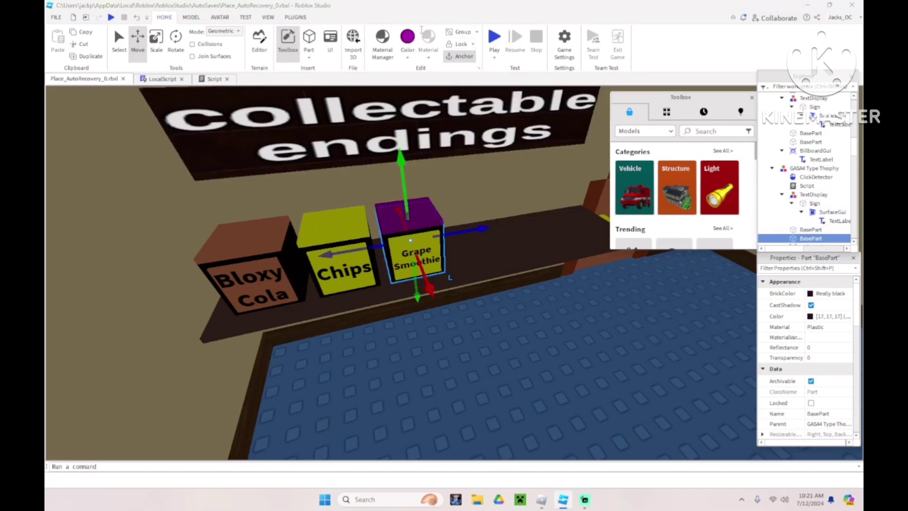
scroll(818, 199, "down", 3)
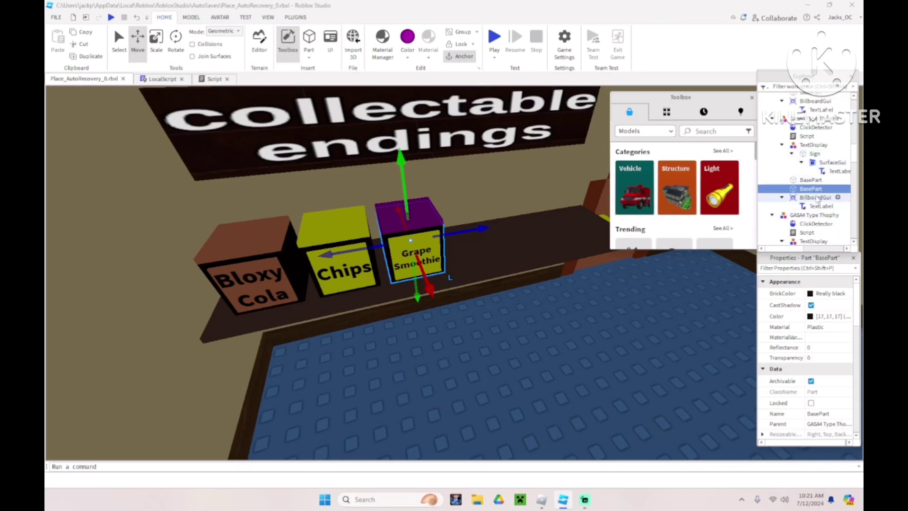
left_click(814, 145)
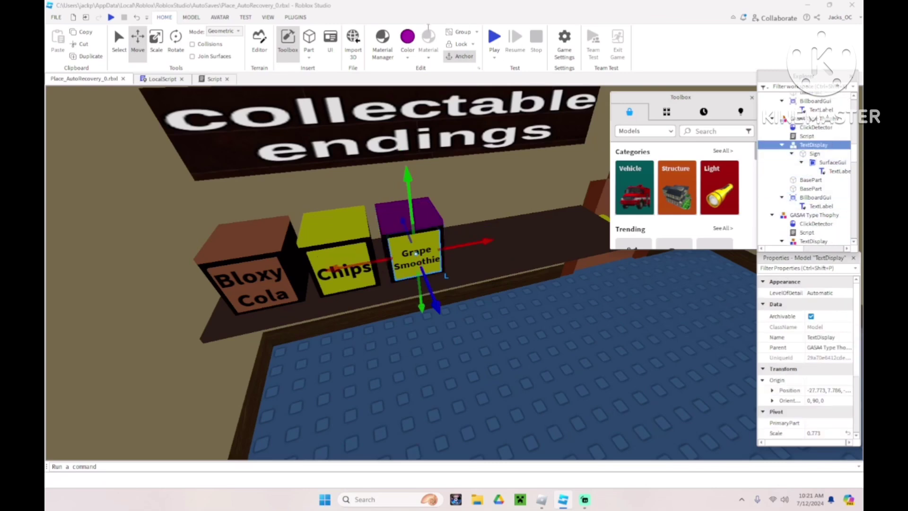
left_click(407, 35)
Step: Place a copy of the invisible ending trigger part from the bathtub over the mugs on the lemonade stand's counter
right_click_drag(514, 299, 494, 262)
left_click(493, 262)
scroll(495, 262, "up", 2)
right_click_drag(418, 240, 418, 240)
key("w")
key("w")
key("w")
key("w")
key("w")
scroll(418, 240, "up", 10)
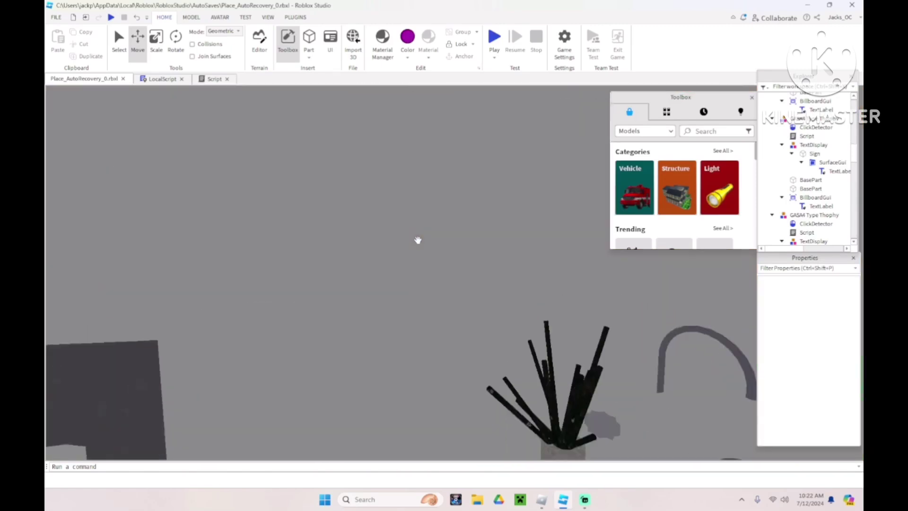
left_click(389, 296)
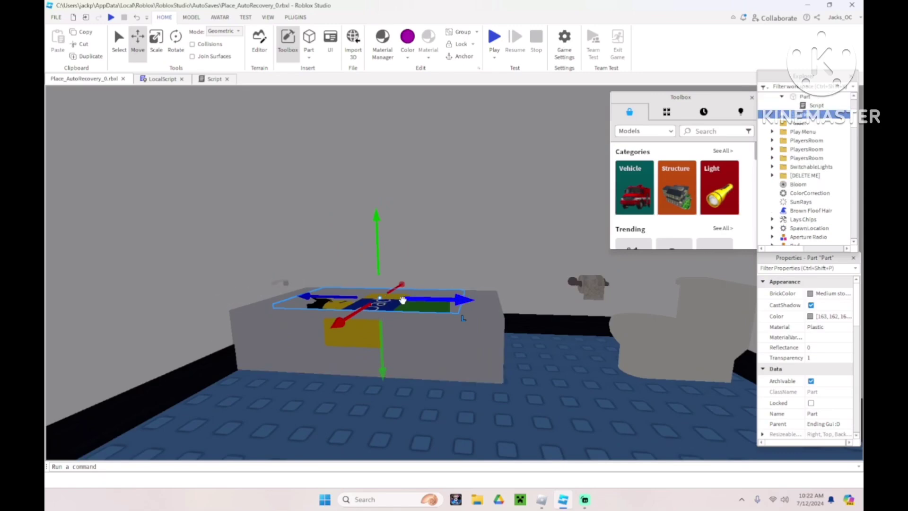
scroll(423, 282, "down", 10)
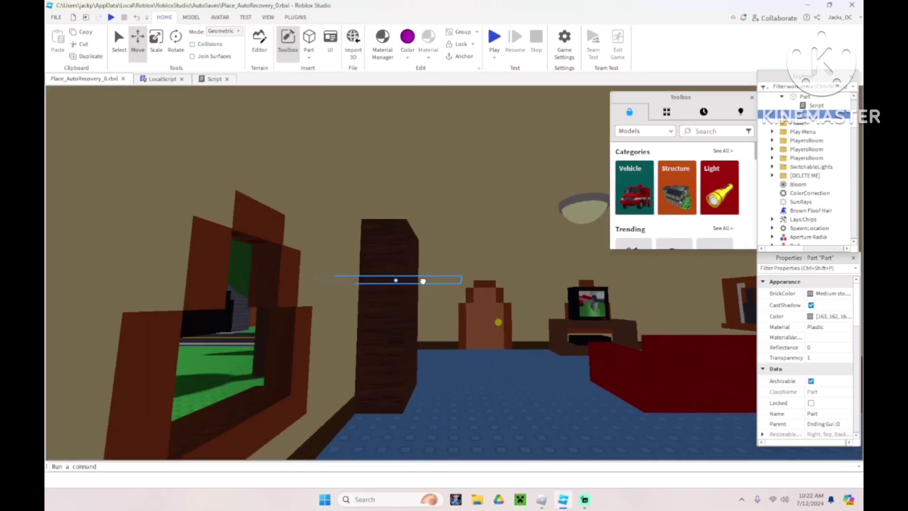
scroll(423, 282, "up", 10)
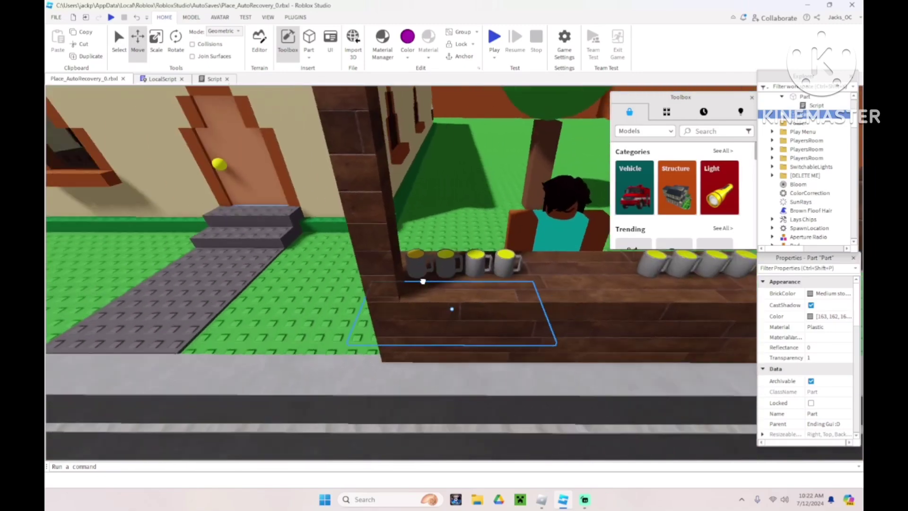
scroll(423, 282, "up", 2)
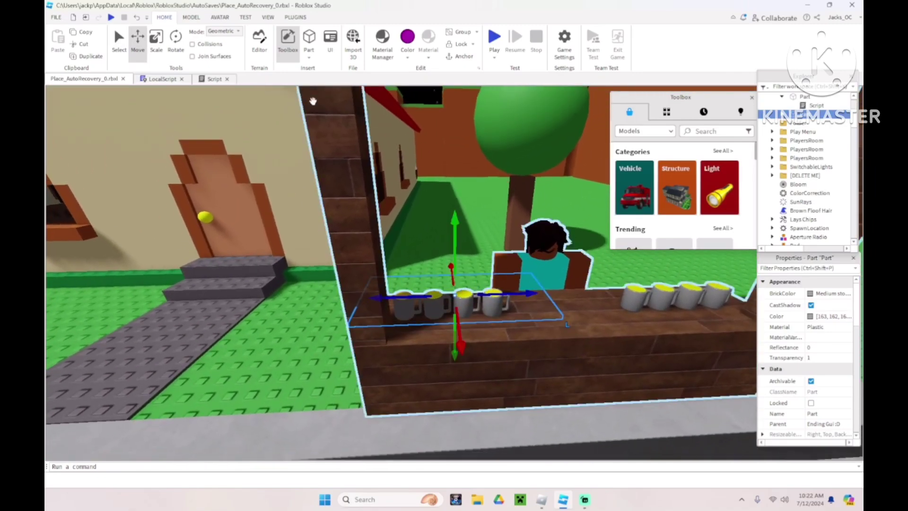
Step: Scale the trigger part so one end meets the nearby post, its height reaches the counter, and its front aligns with the counter edge
key("ctrl+3")
left_click_drag(347, 298, 374, 299)
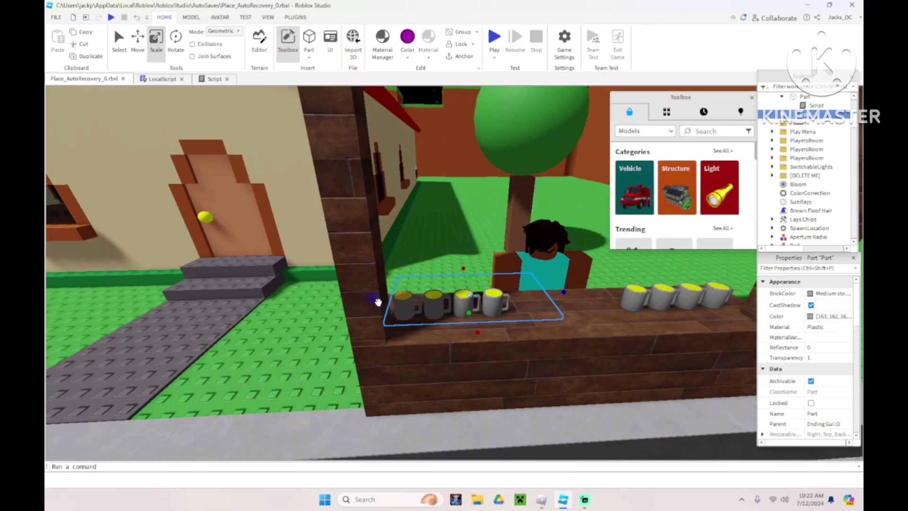
mouse_move(471, 313)
left_mouse_down()
mouse_move(473, 339)
mouse_move(470, 326)
left_mouse_up()
key("f")
right_click_drag(524, 337, 522, 345)
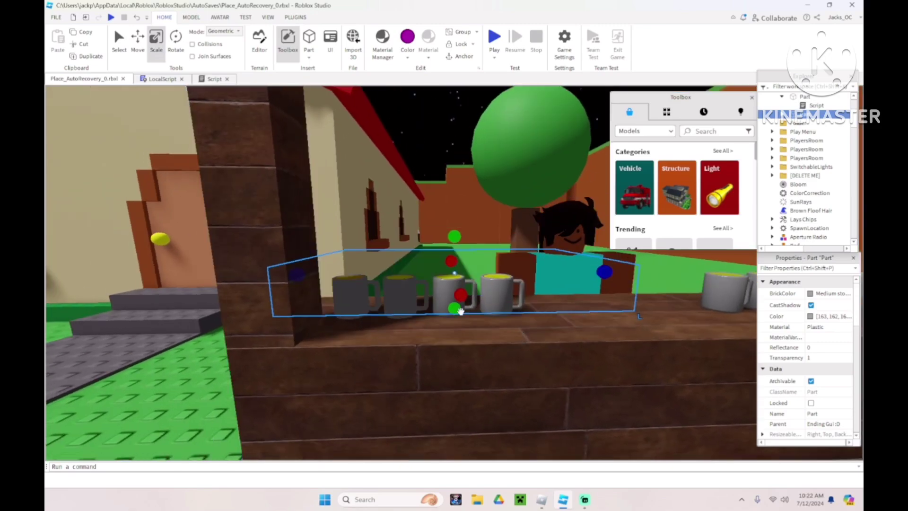
left_click_drag(458, 313, 458, 352)
key("f")
right_click_drag(472, 334, 461, 331)
left_click_drag(461, 331, 457, 324)
right_click_drag(457, 324, 481, 312)
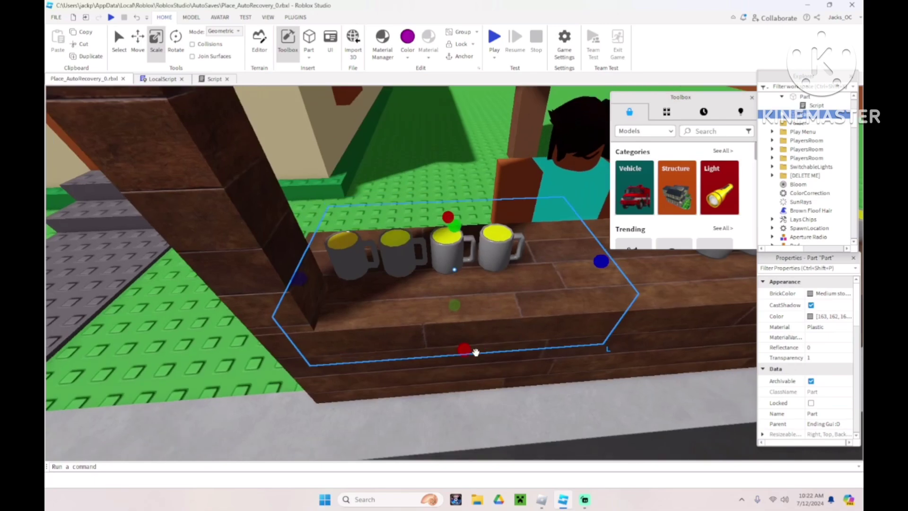
left_click_drag(463, 349, 459, 304)
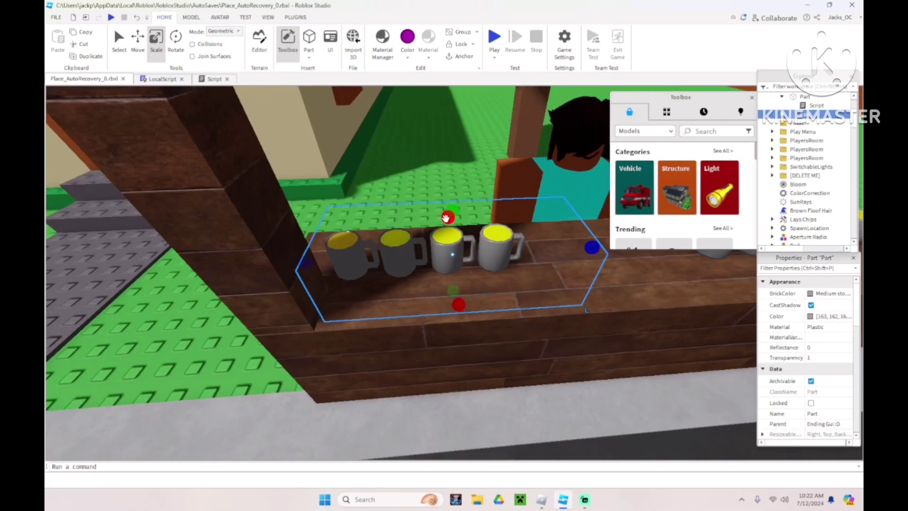
Step: Stretch the trigger part along the lemonade stand's counter so it reaches the post at the far end
key("f")
right_click_drag(615, 266, 614, 265)
left_click_drag(367, 290, 318, 299)
right_click_drag(584, 290, 584, 290)
left_click_drag(528, 277, 505, 272)
right_click_drag(505, 272, 504, 270)
key("d")
left_click_drag(446, 270, 482, 272)
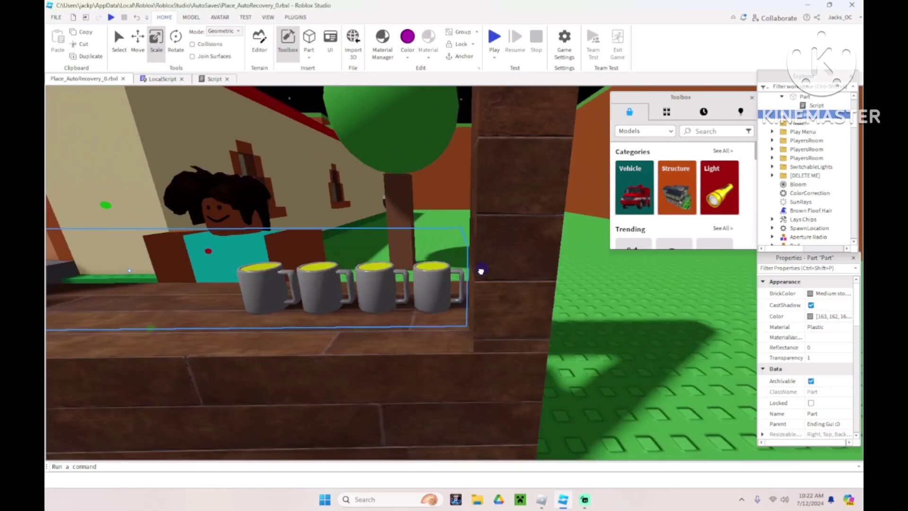
Step: Open the lemonade trigger part's script and change both "DadEndingGui" strings to "LemonEndingGui"
left_click(782, 114)
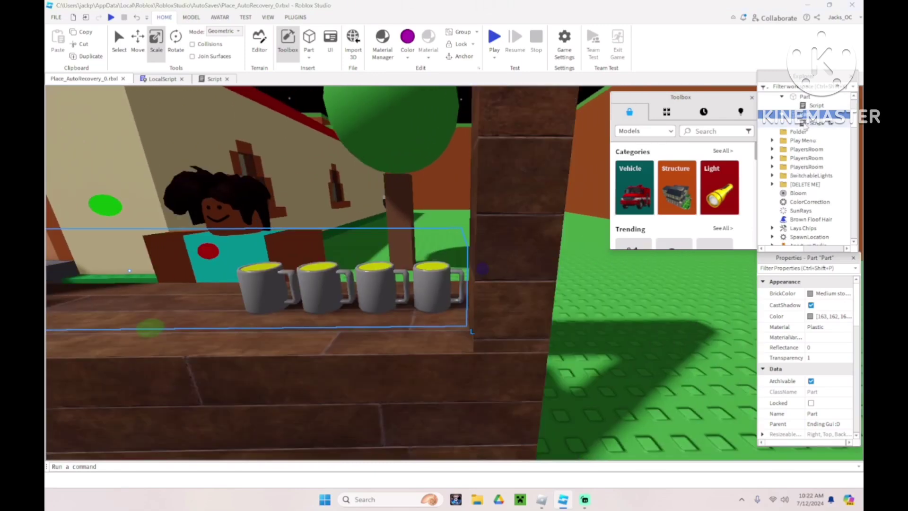
double_click(803, 122)
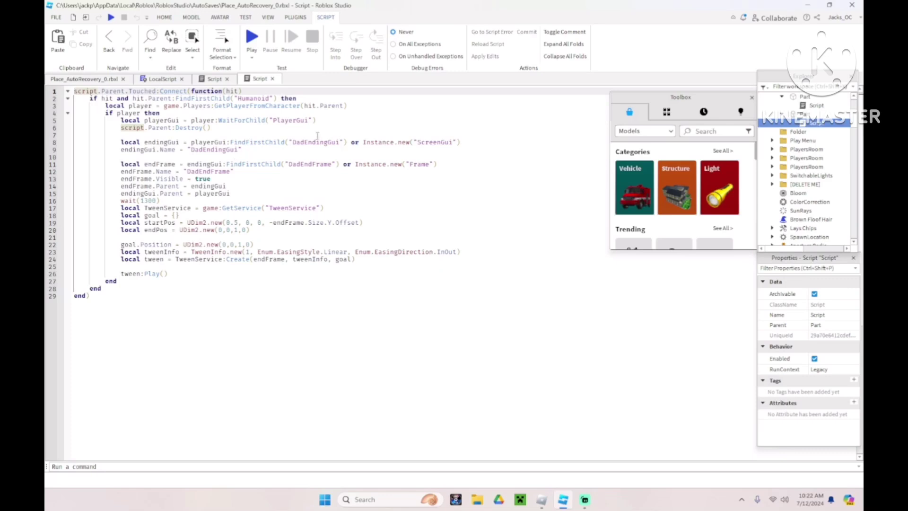
left_click_drag(305, 138, 294, 140)
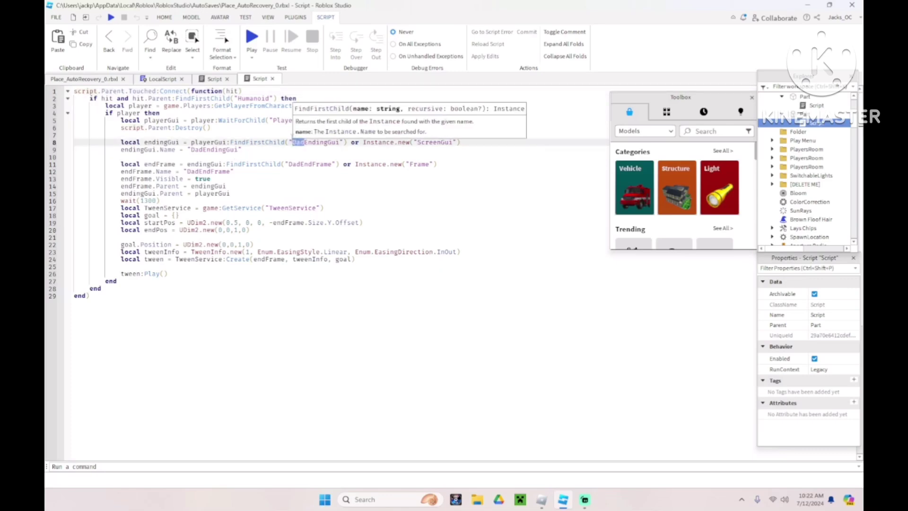
type("Lemon")
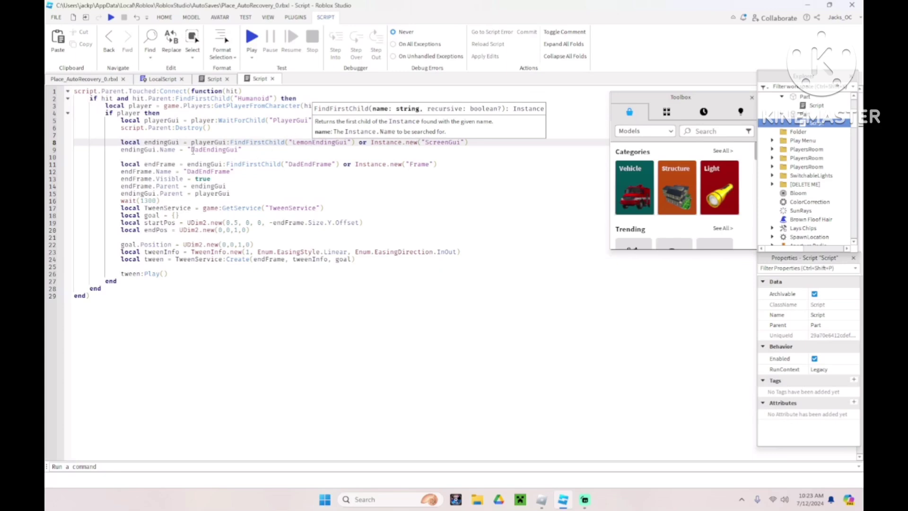
left_click_drag(202, 150, 192, 149)
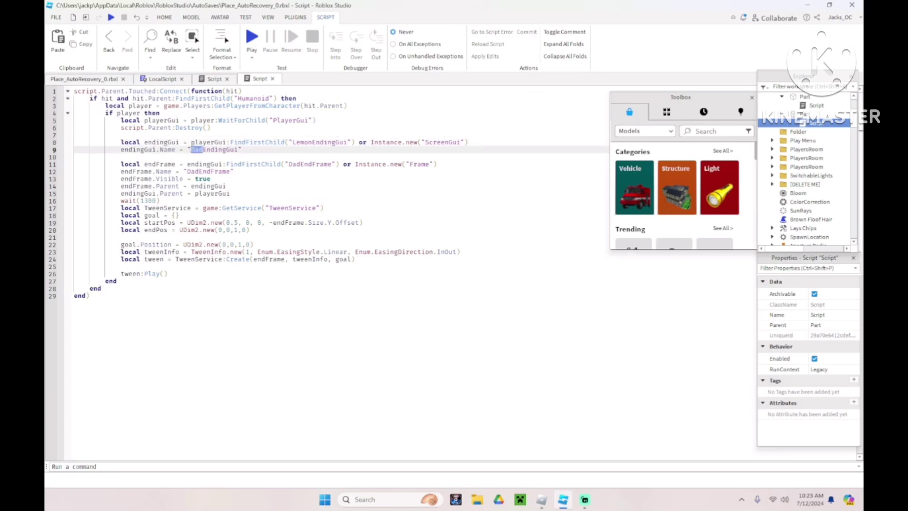
type("Lemon")
key("Return")
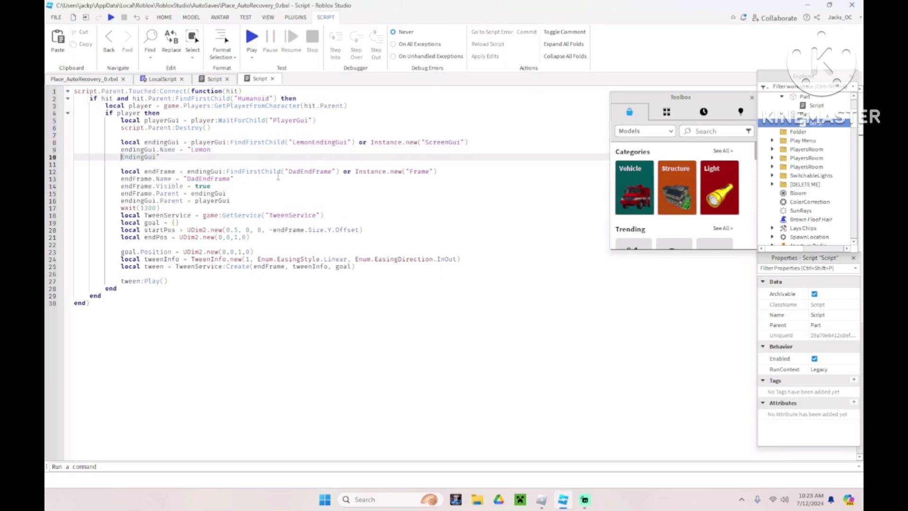
key("BackSpace")
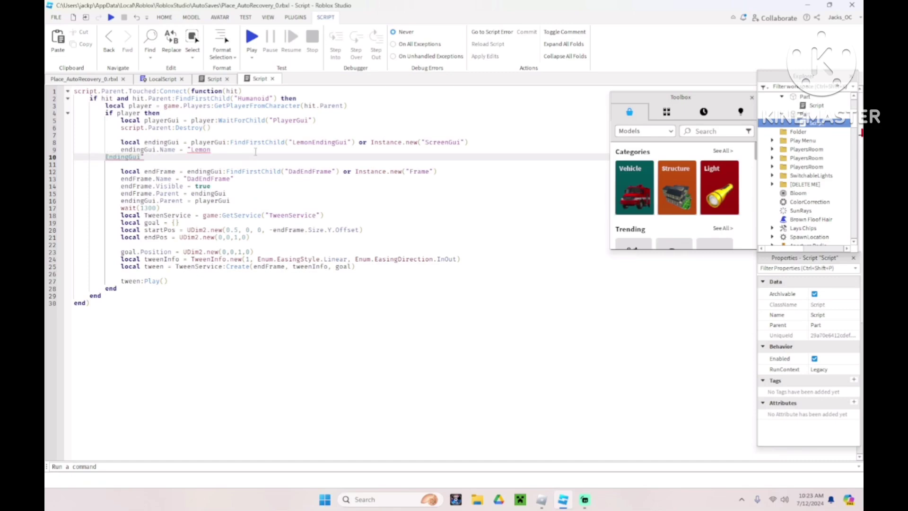
key("BackSpace")
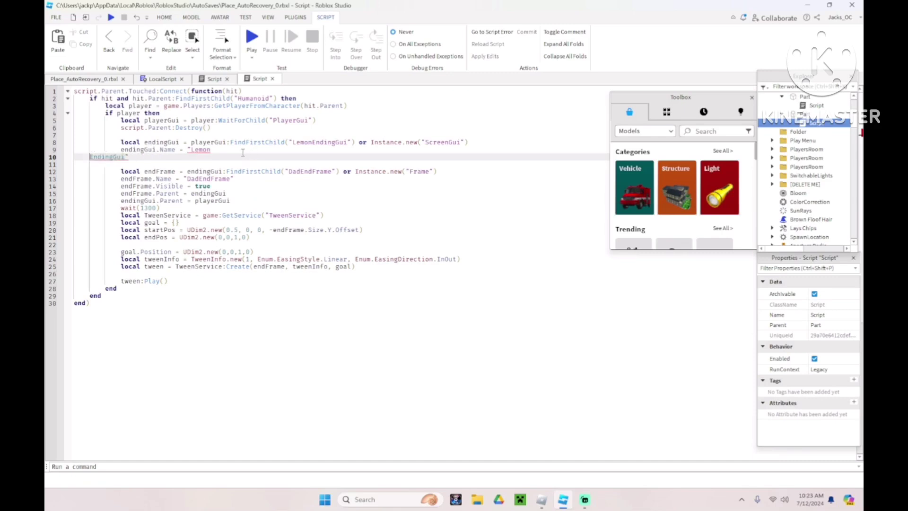
key("BackSpace")
key("BackSpace")
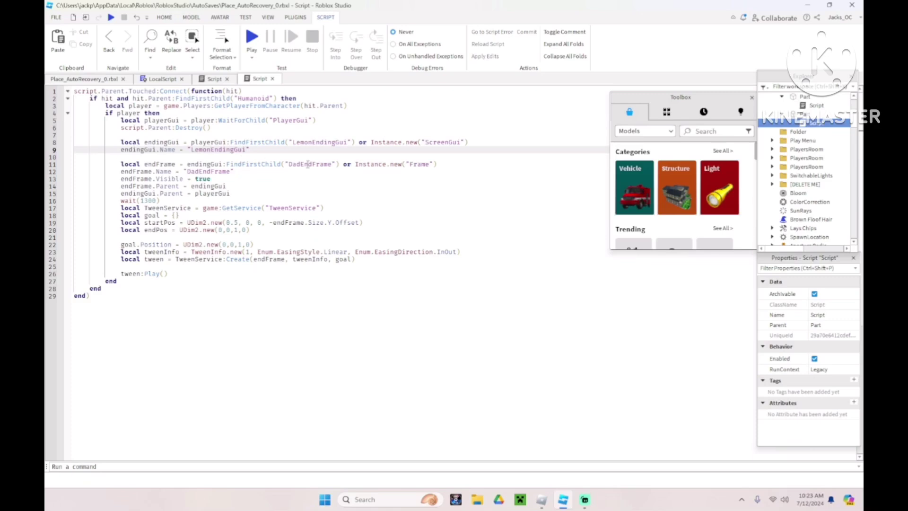
Step: Change both "DadEndFrame" strings in the script to "LemonEndFrame"
left_click_drag(302, 163, 290, 164)
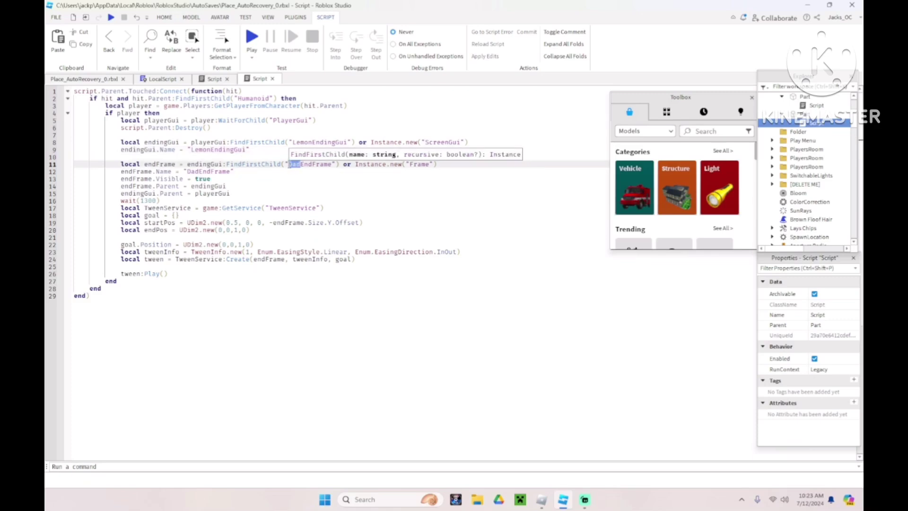
type("Lemon")
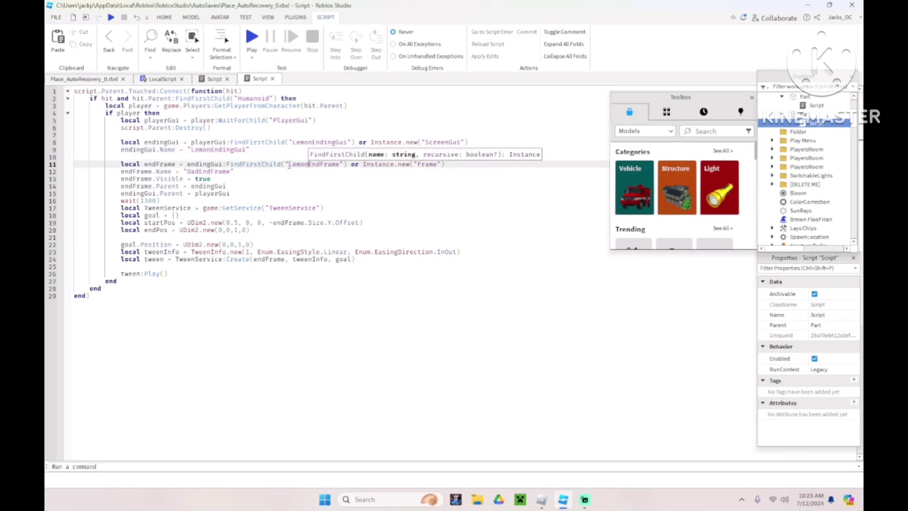
left_click(198, 172)
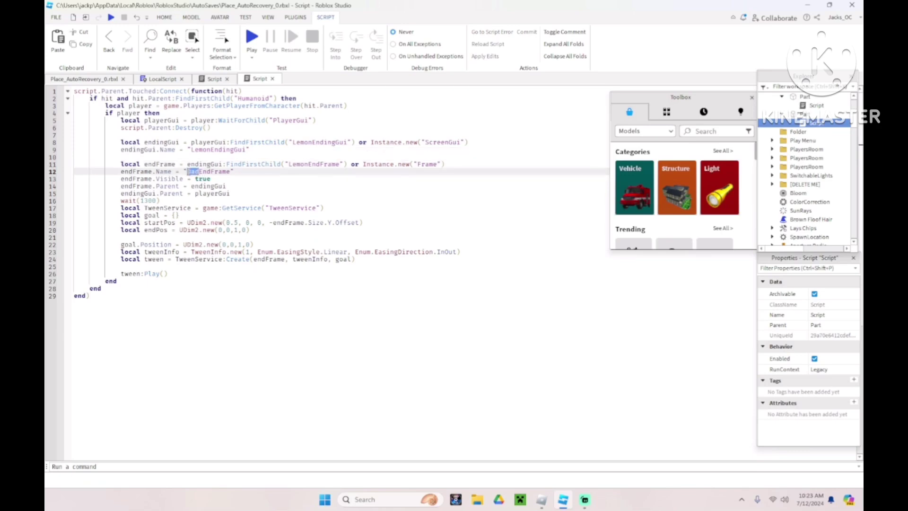
key("BackSpace")
Step: Return to the place view, duplicate DadEndingGui in StarterGui, and rename the copy LemonEndingGui
scroll(826, 181, "down", 14)
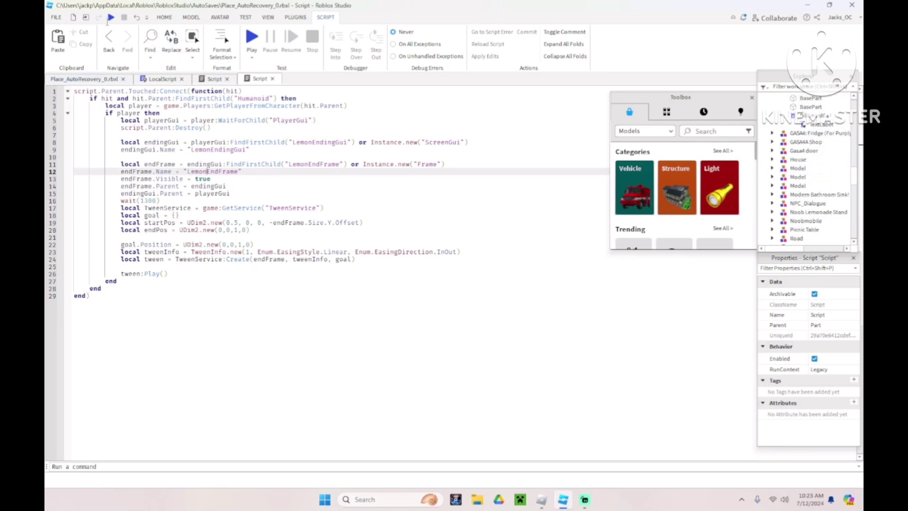
left_click(78, 80)
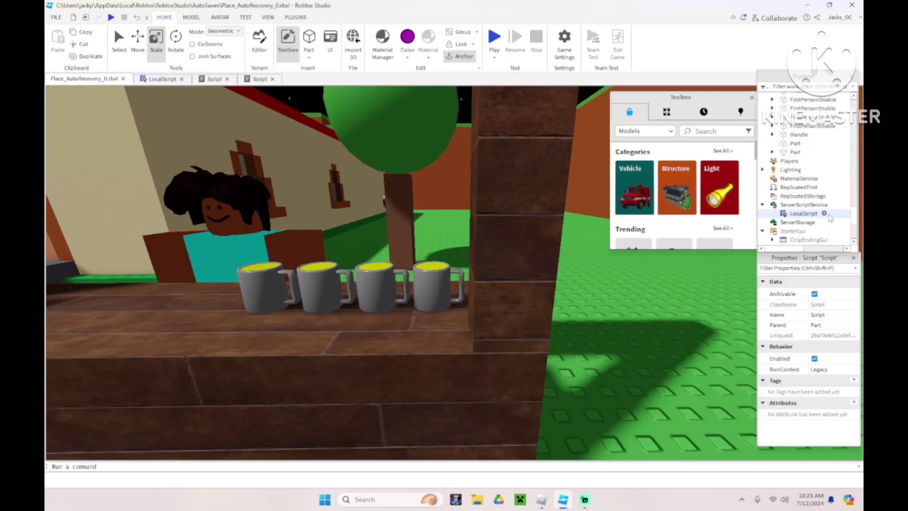
left_click(807, 162)
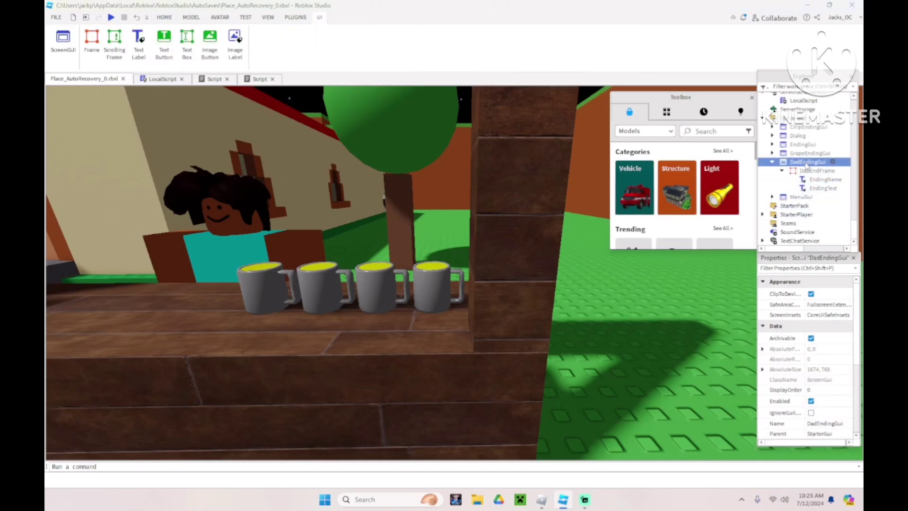
key("ctrl+d")
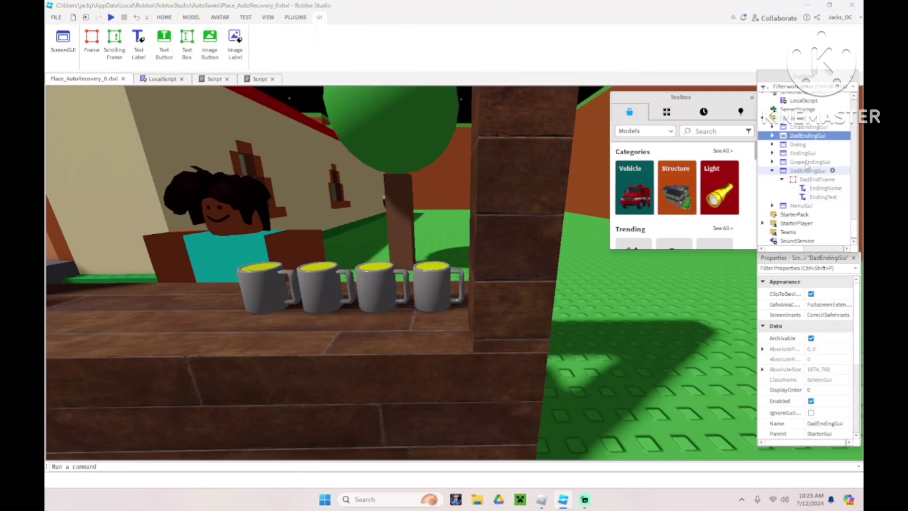
left_click(821, 425)
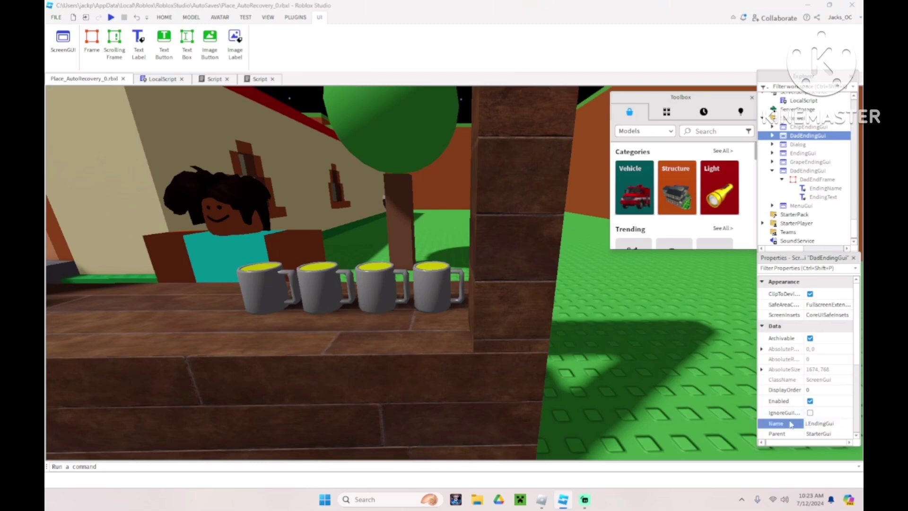
type("Lemon")
key("Return")
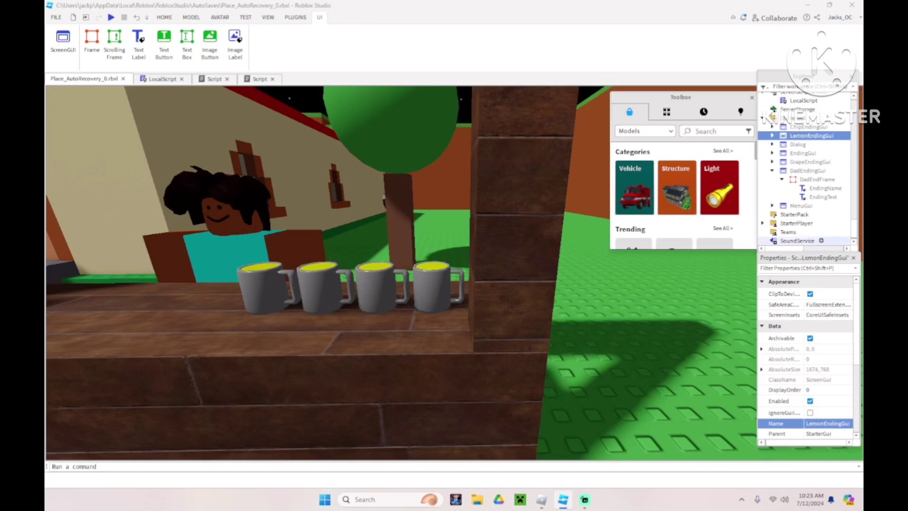
Step: Rename the DadEndFrame inside LemonEndingGui to LemonEndFrame
left_click(773, 136)
left_click(816, 144)
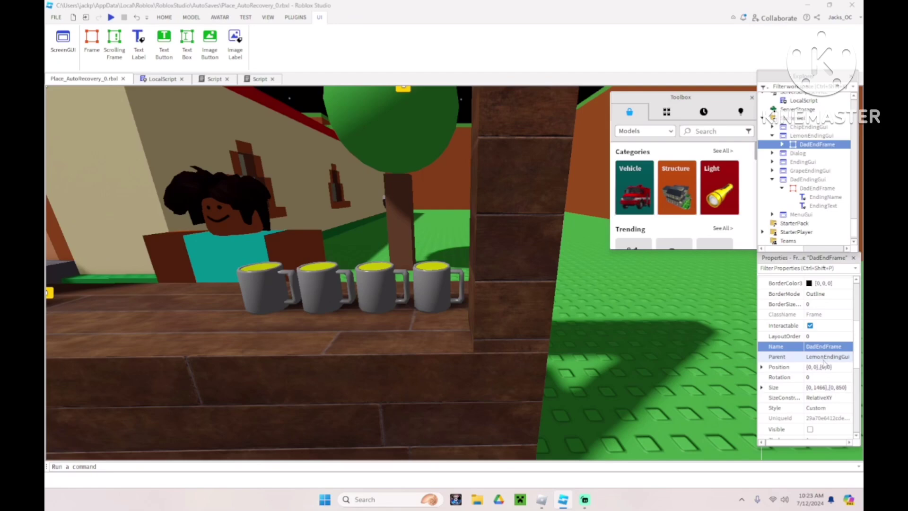
left_click(818, 348)
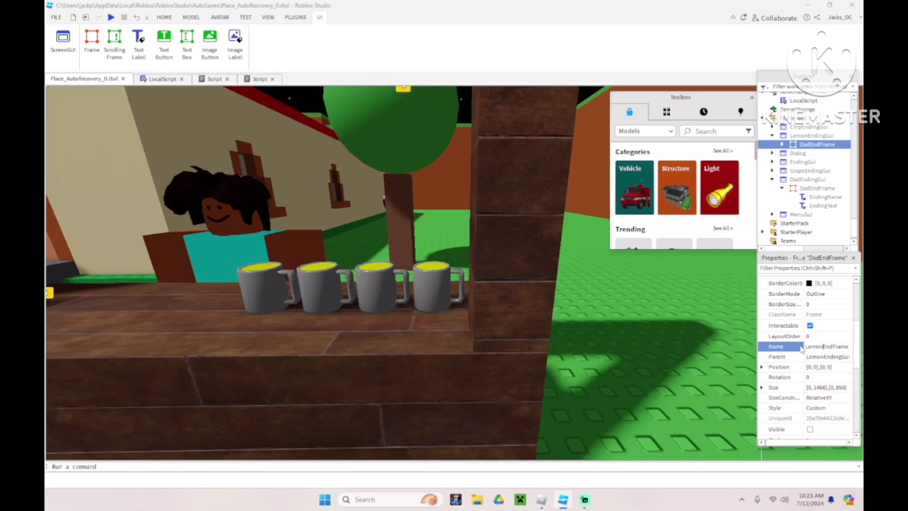
key("Return")
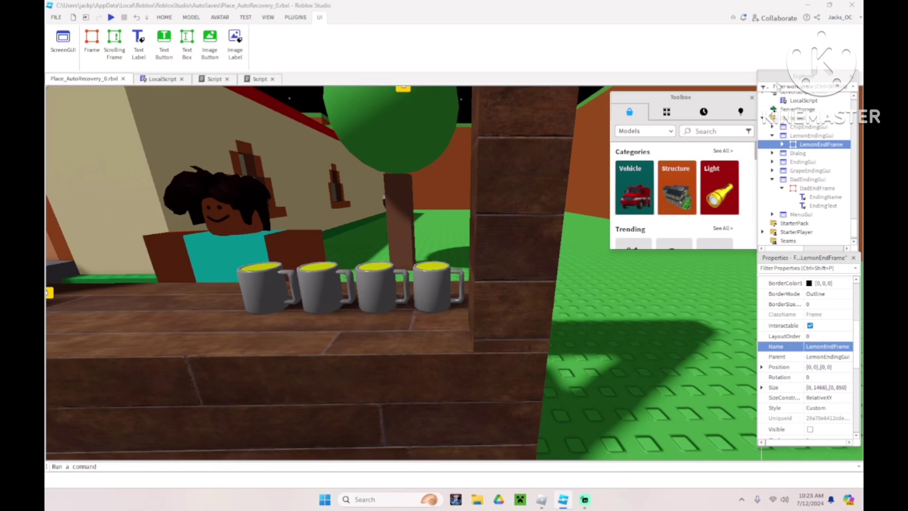
Step: Set the Text property of EndingText inside LemonEndFrame to "Lemonade"
left_click(783, 144)
left_click(817, 162)
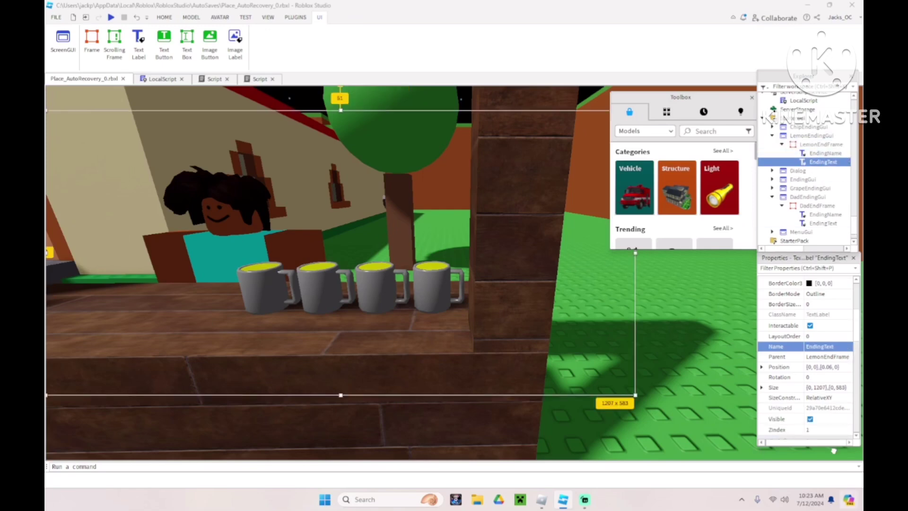
scroll(828, 387, "down", 8)
left_click(827, 409)
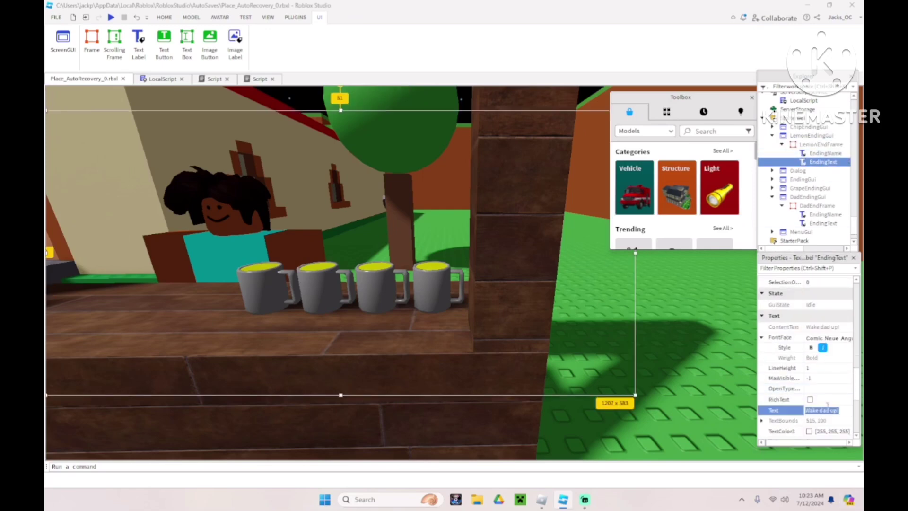
key("BackSpace")
type("Lemonade")
key("Return")
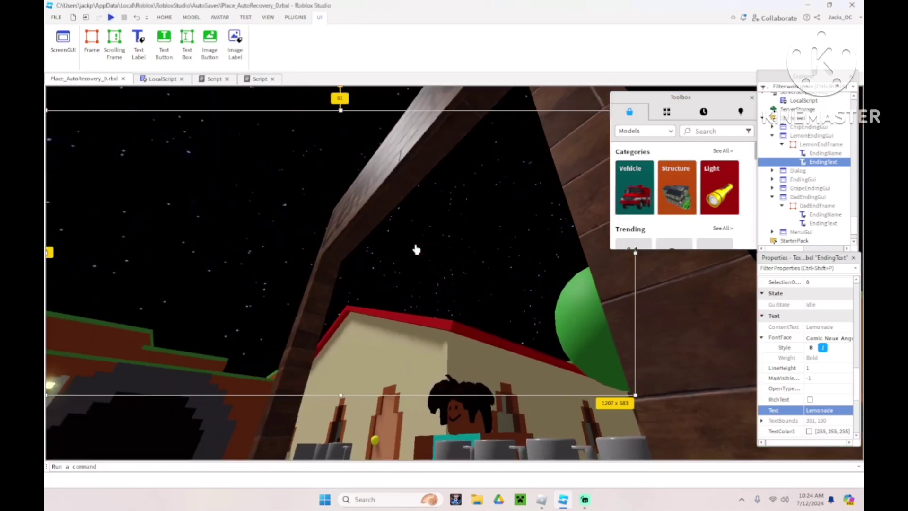
Step: Duplicate the Chips trophy on the collectable endings shelf and move the copy beside the Grape Smoothie trophy
left_click(164, 17)
left_click(244, 194)
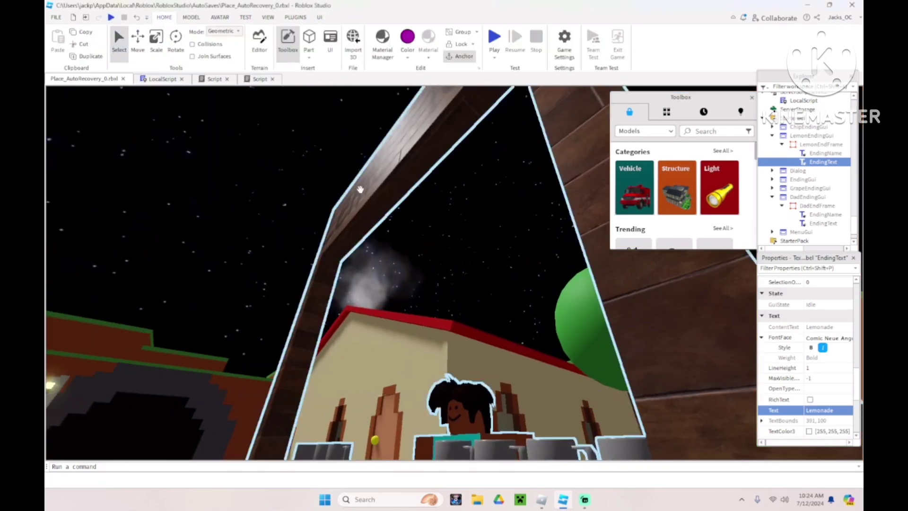
key("w")
right_click_drag(243, 194, 243, 194)
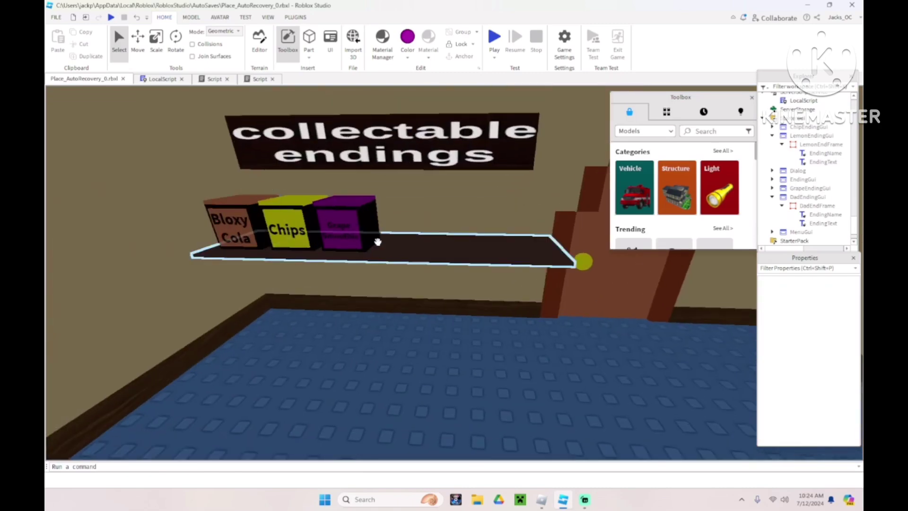
left_click(275, 215)
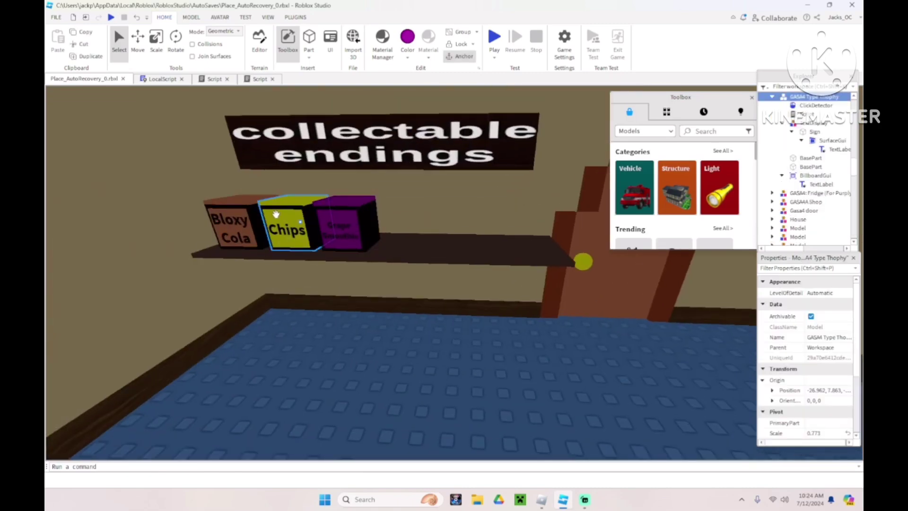
left_click(138, 43)
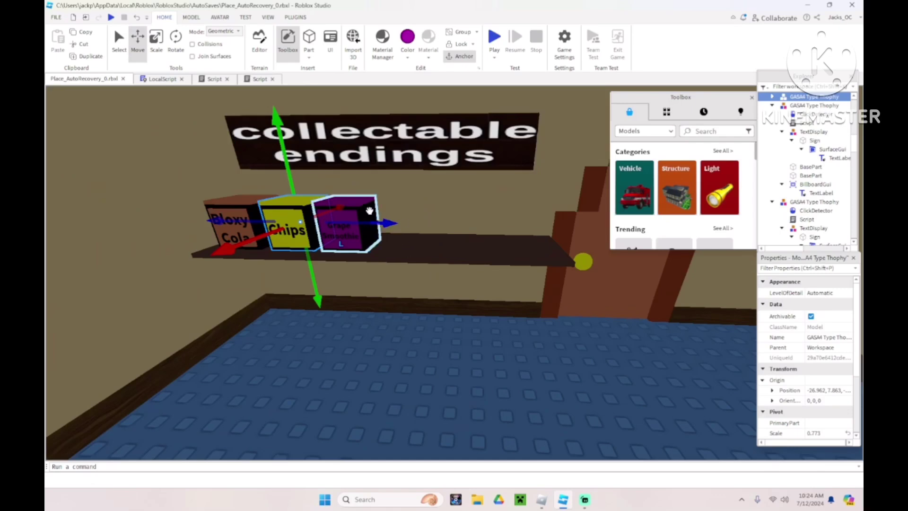
left_click_drag(380, 223, 467, 228)
Step: Change the text of the copied trophy's sign label, inside TextDisplay's SurfaceGui, to "Lemonade"
left_click(773, 96)
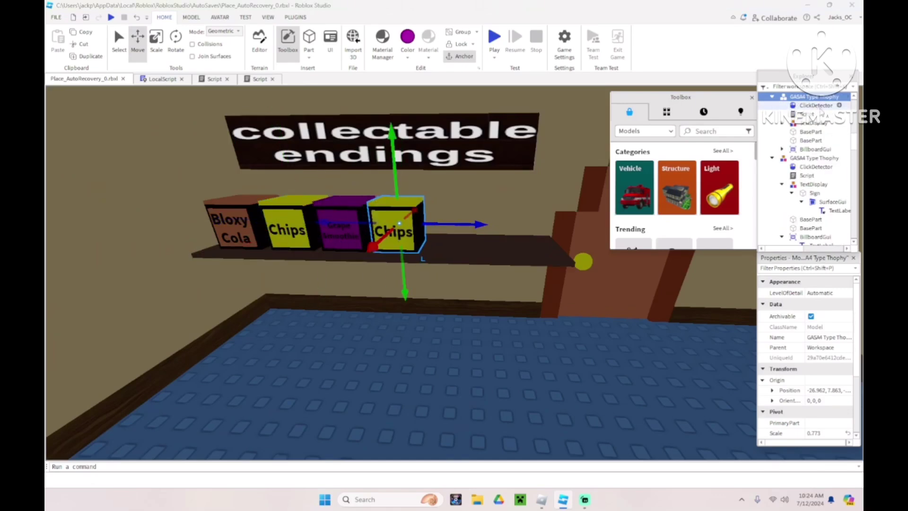
left_click(782, 123)
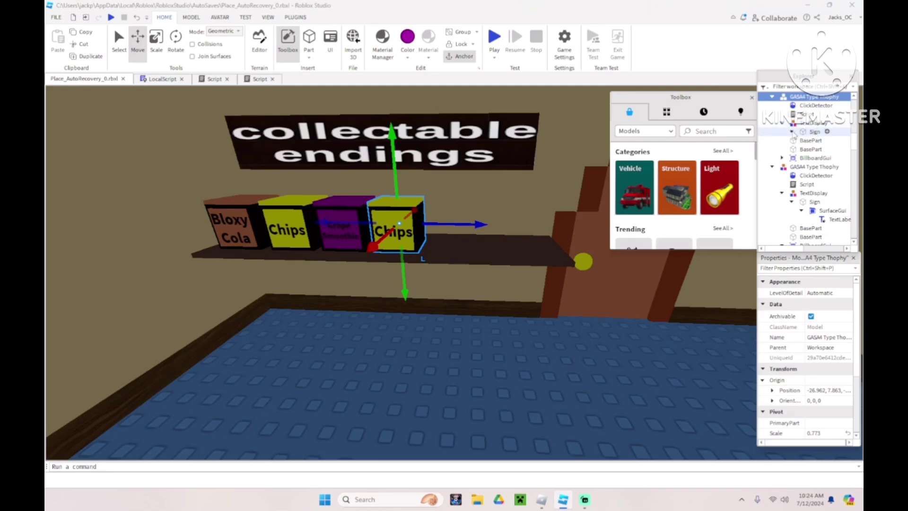
left_click(792, 131)
left_click(801, 140)
left_click(837, 149)
scroll(845, 372, "down", 3)
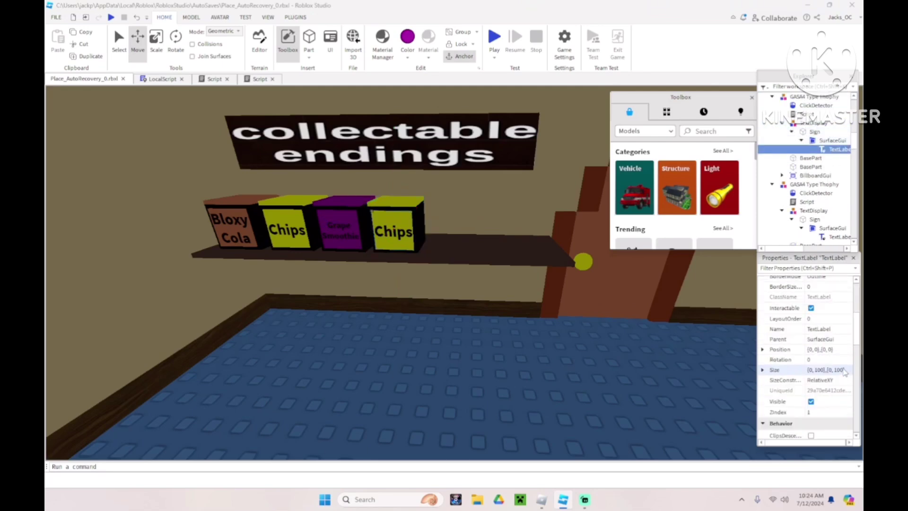
scroll(845, 372, "down", 5)
left_click(830, 363)
key("BackSpace")
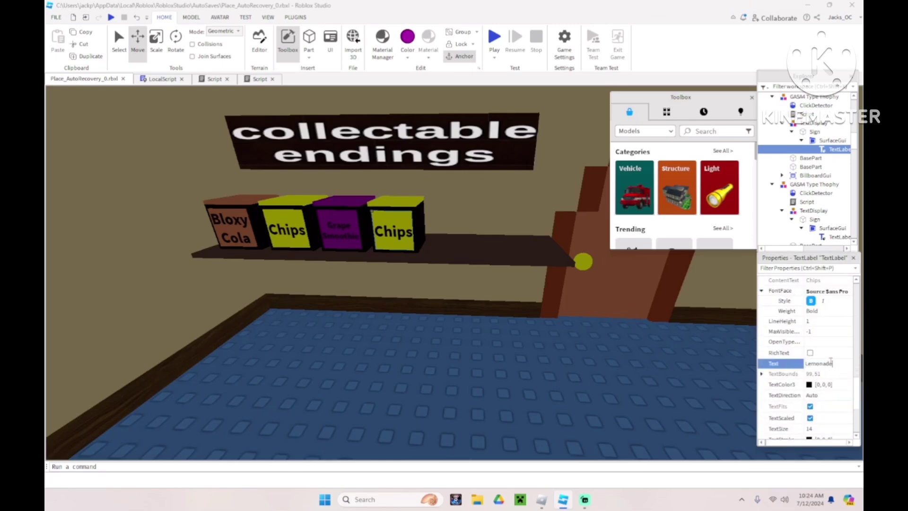
type("Lemonade")
key("Return")
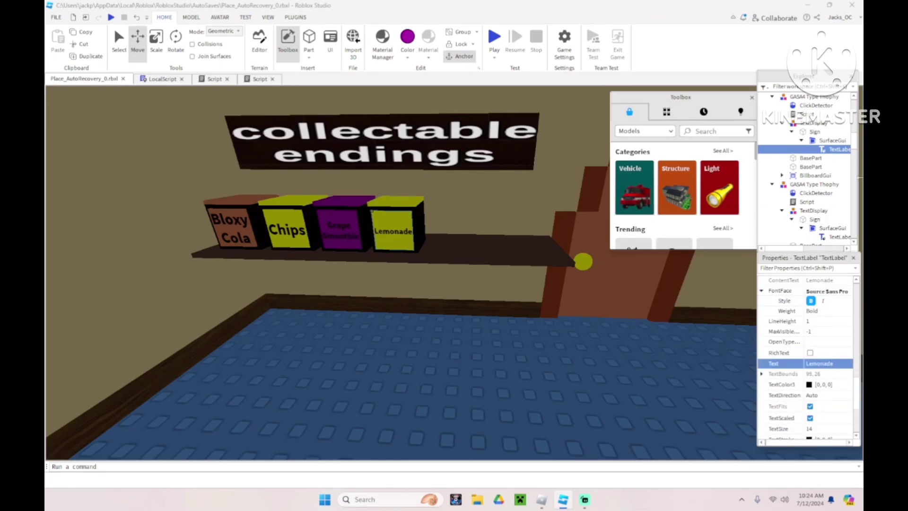
Step: Change the new trophy's BillboardGui label text to "You got lemonade from the stand"
left_click(782, 175)
left_click(807, 185)
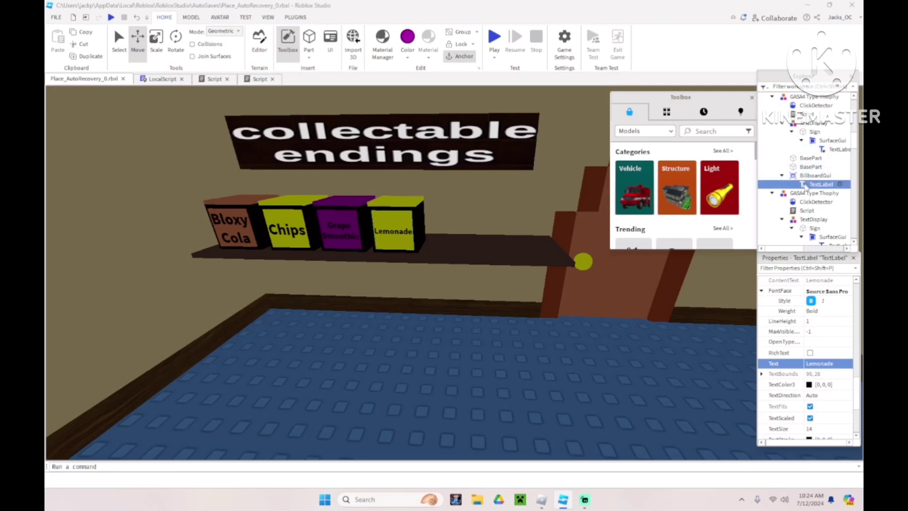
left_click(841, 364)
key("BackSpace")
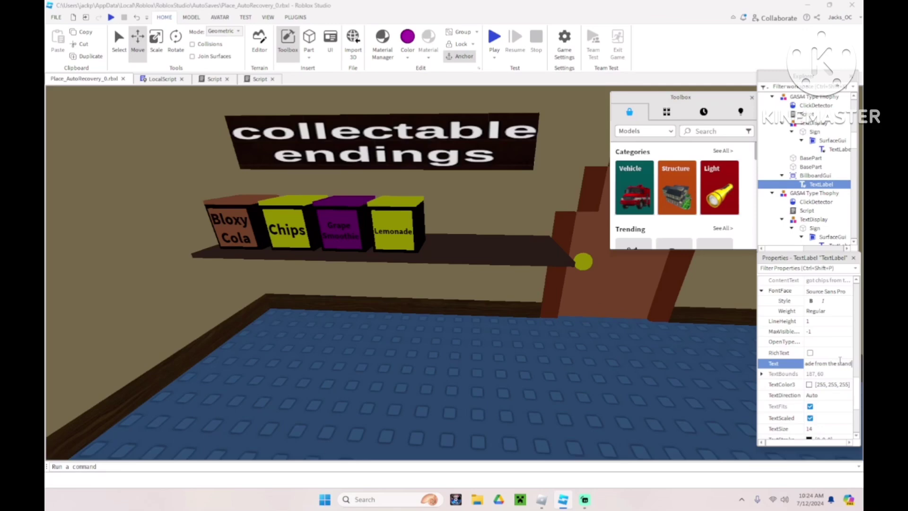
key("Return")
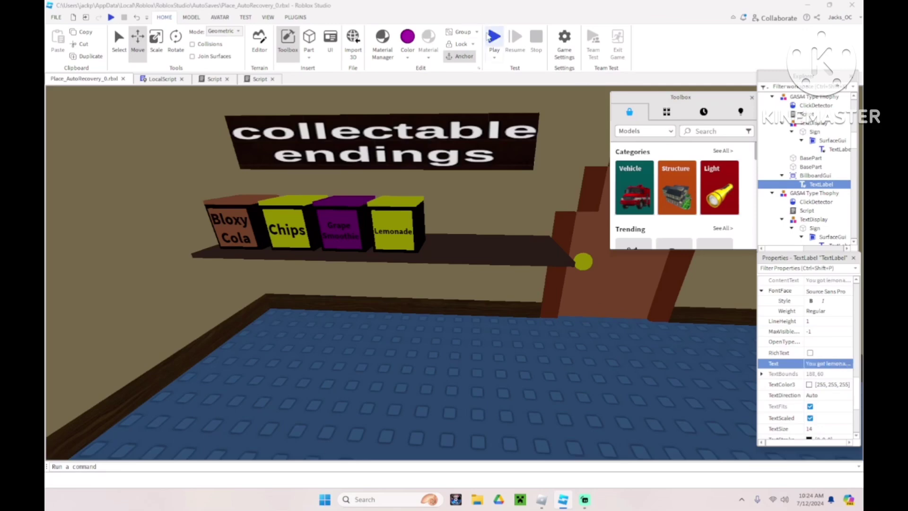
Step: Recolor the Lemonade trophy's sign face and its top base part pale yellow
left_click(411, 219)
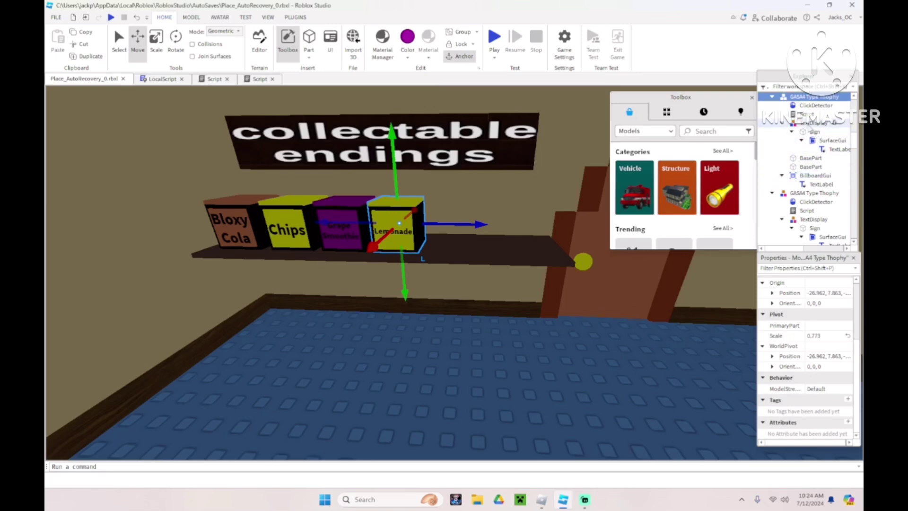
left_click(815, 123)
left_click(407, 56)
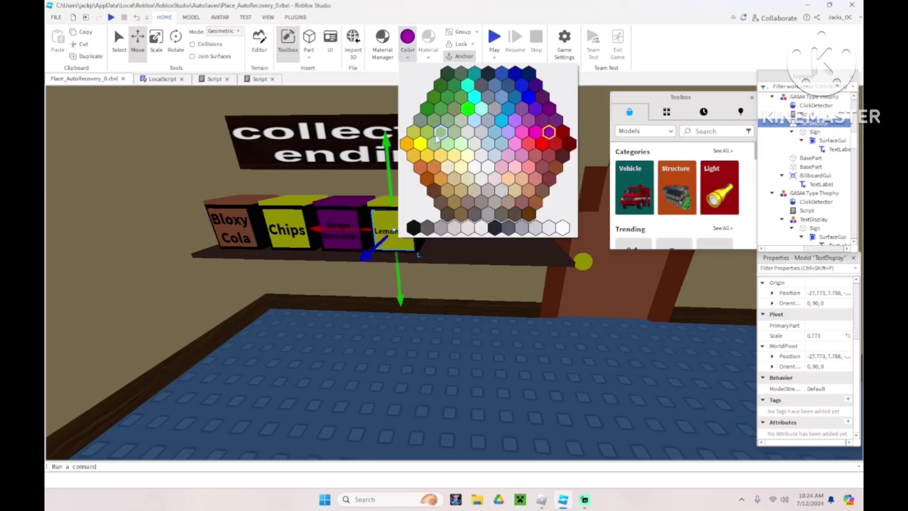
left_click(422, 147)
left_click(407, 47)
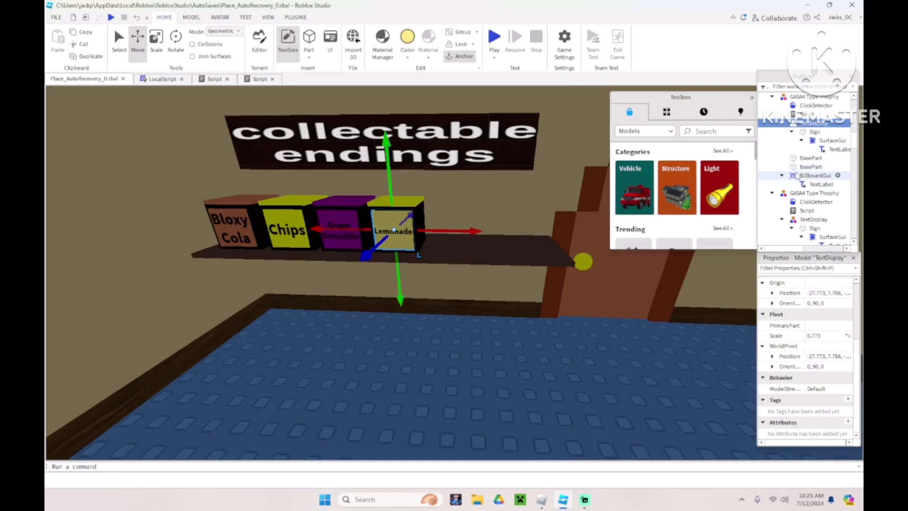
left_click(810, 158)
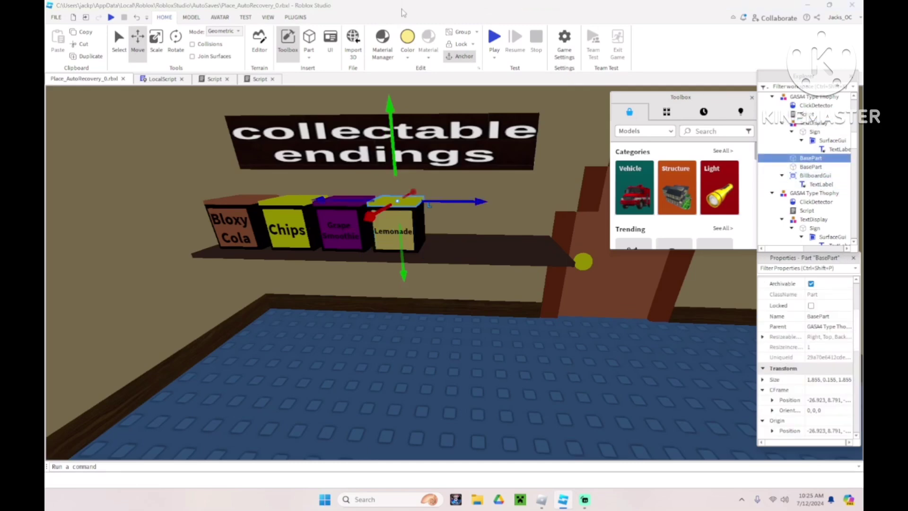
left_click(403, 220)
Step: Playtest the game from its start menu and bring the character to the Noob Lemonade Stand on the street
left_click(495, 37)
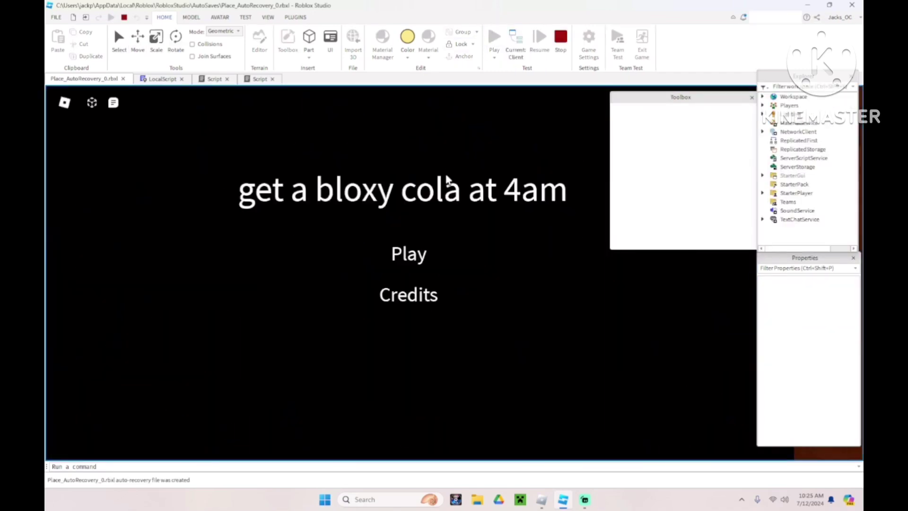
left_click(416, 252)
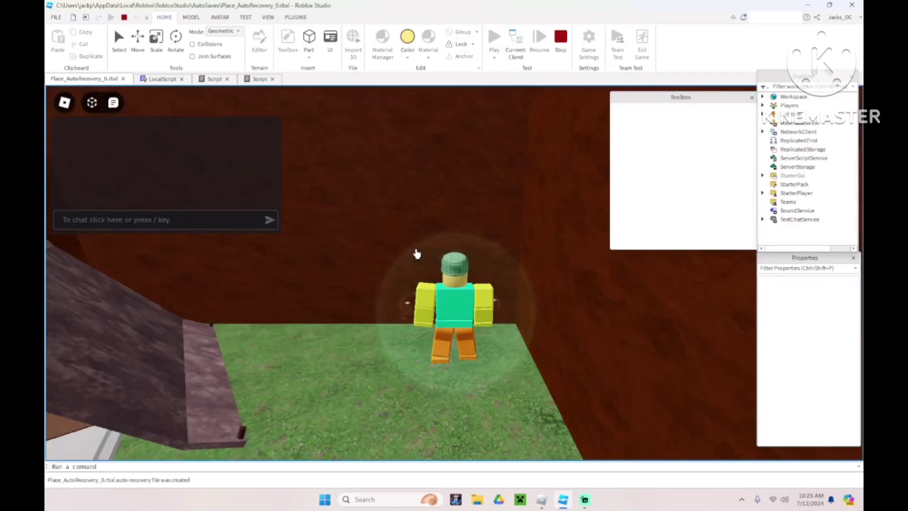
key("w")
key("e")
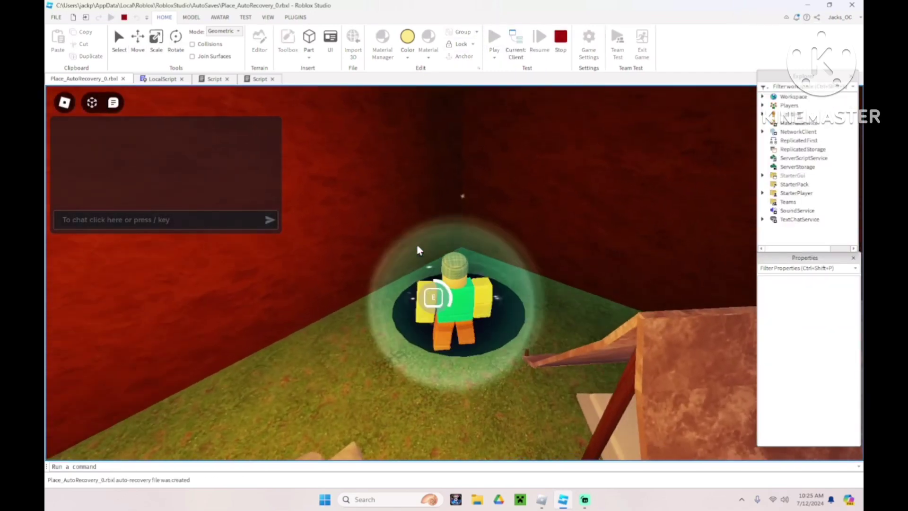
key("e")
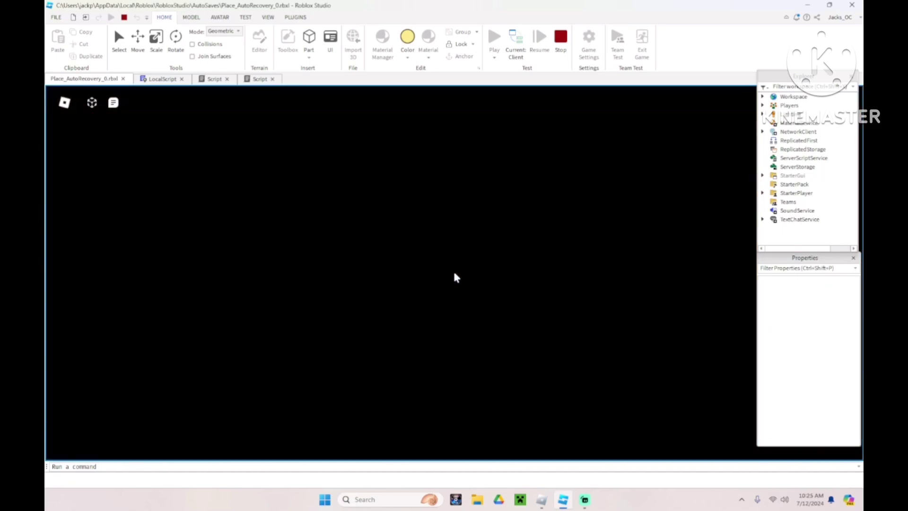
key("w")
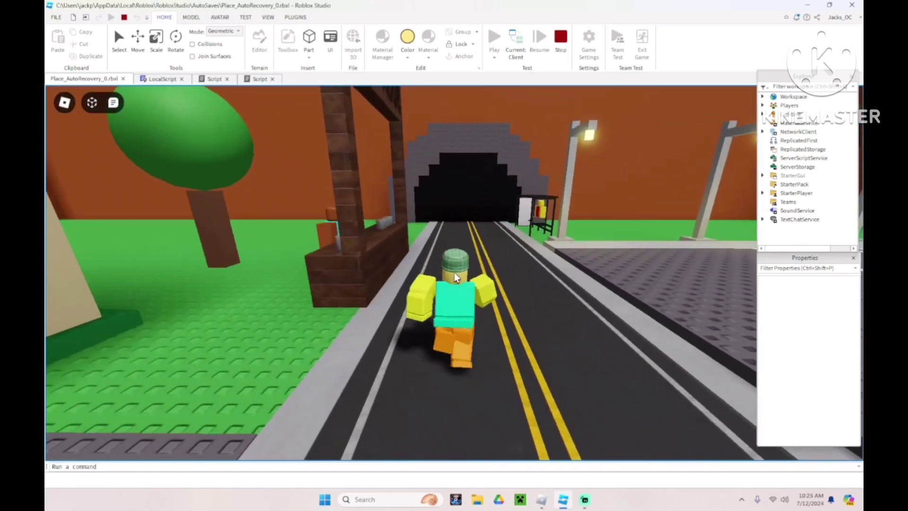
key("Left")
key("Left")
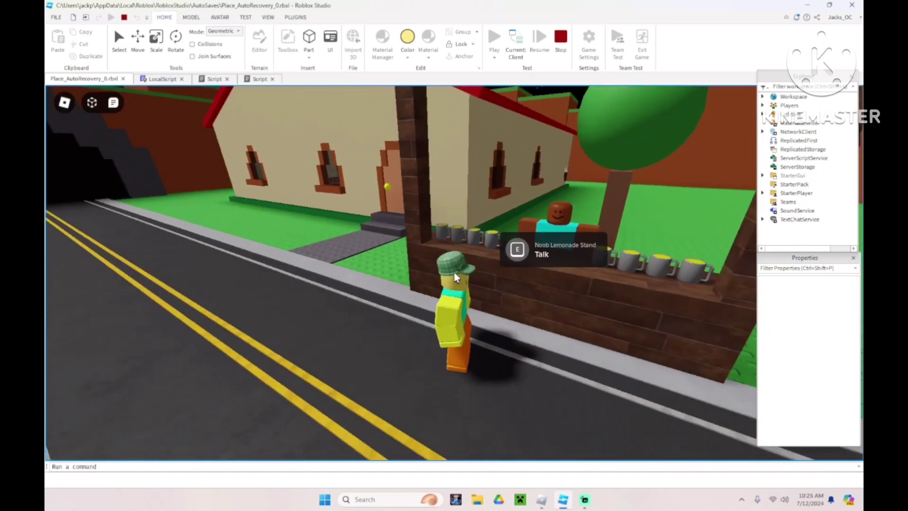
Step: Talk to the Noob Lemonade Stand character, close the dialog, and walk into the stand's ending trigger
key("e")
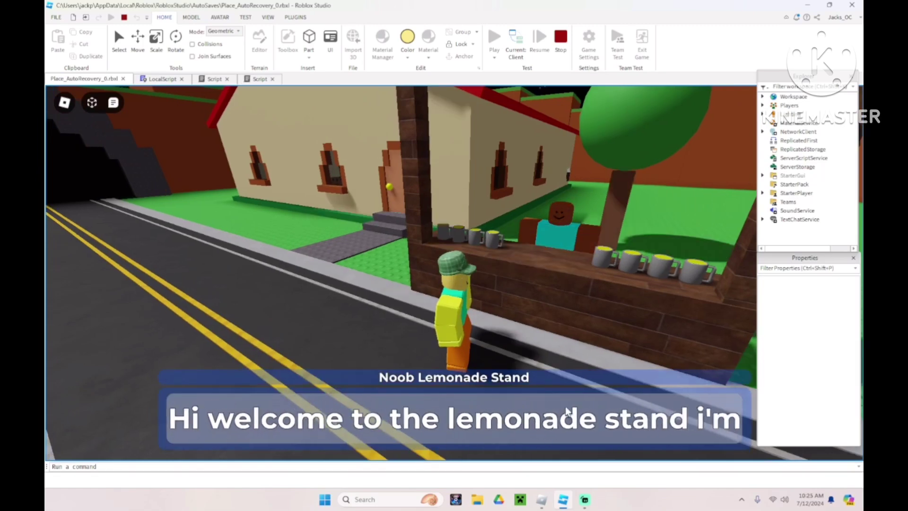
left_click(642, 396)
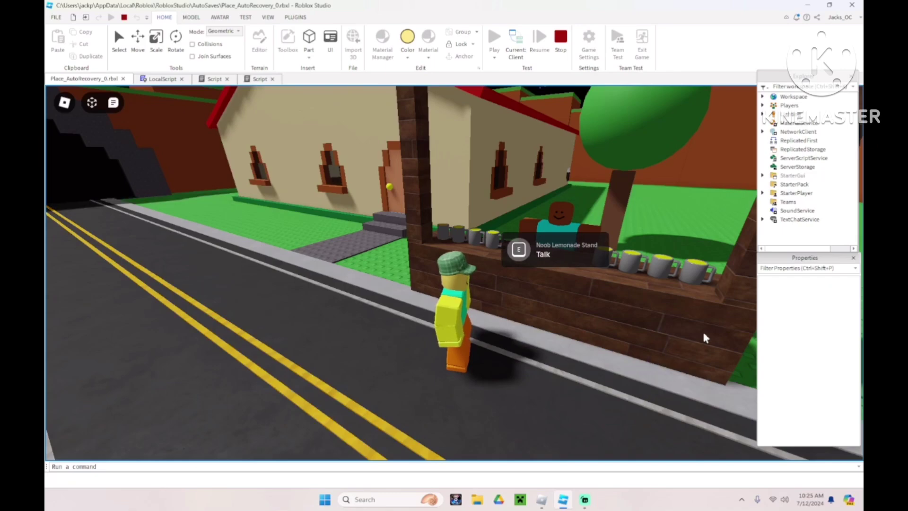
right_click_drag(534, 331, 555, 331)
key("w")
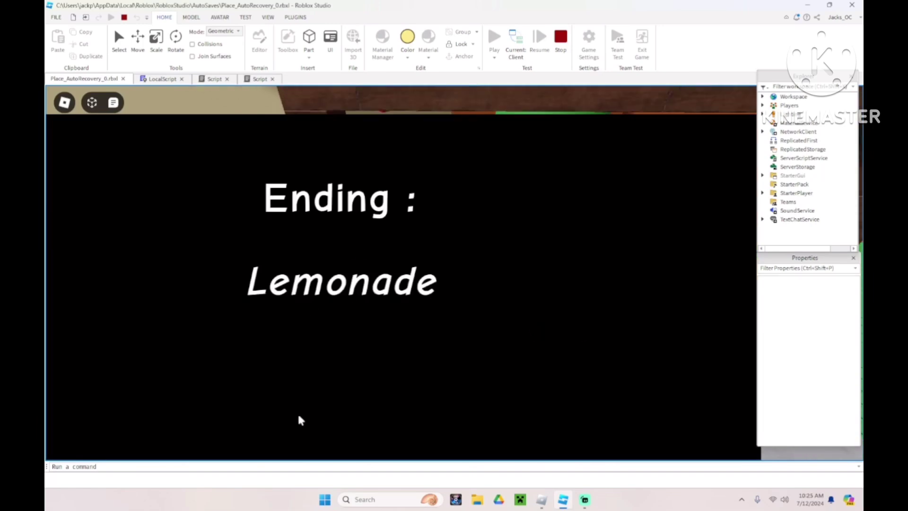
Step: Stop the playtest and inspect the Lemonade trophy on the collectable endings shelf
key("Escape")
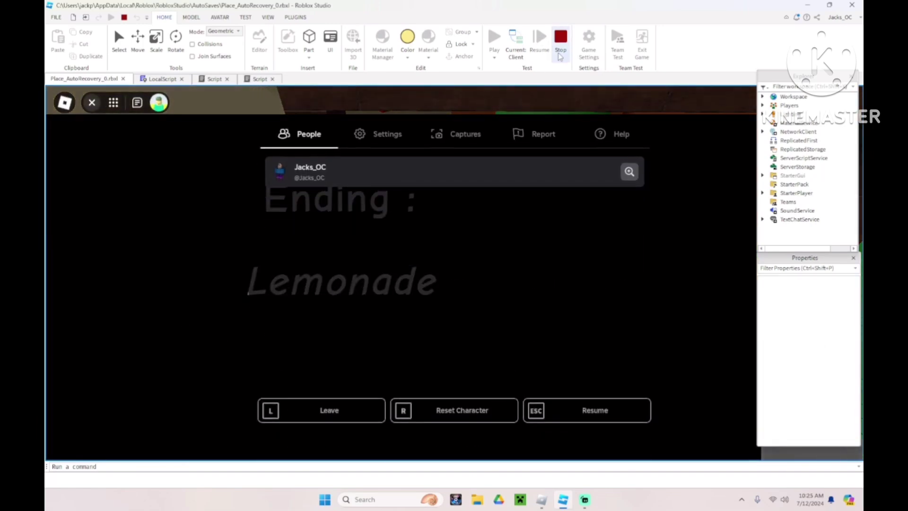
left_click(560, 56)
right_click_drag(458, 219, 459, 220)
scroll(457, 219, "up", 5)
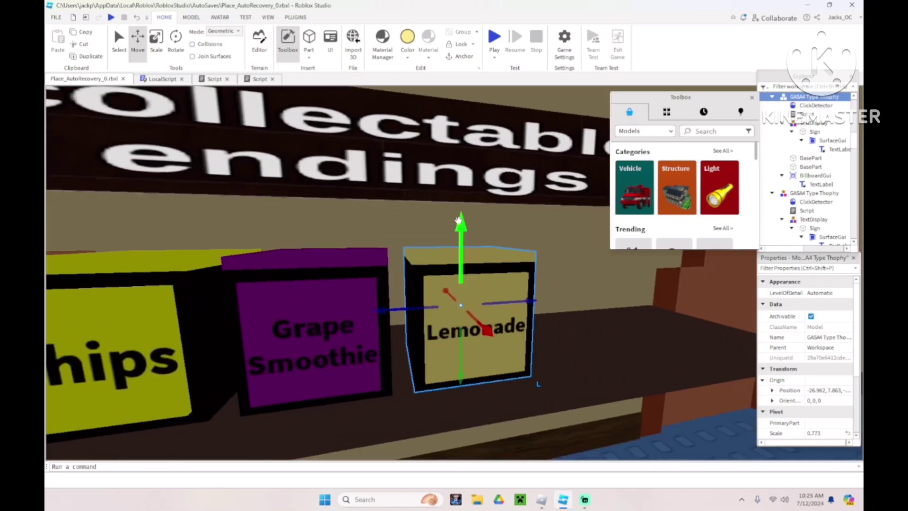
scroll(457, 219, "down", 5)
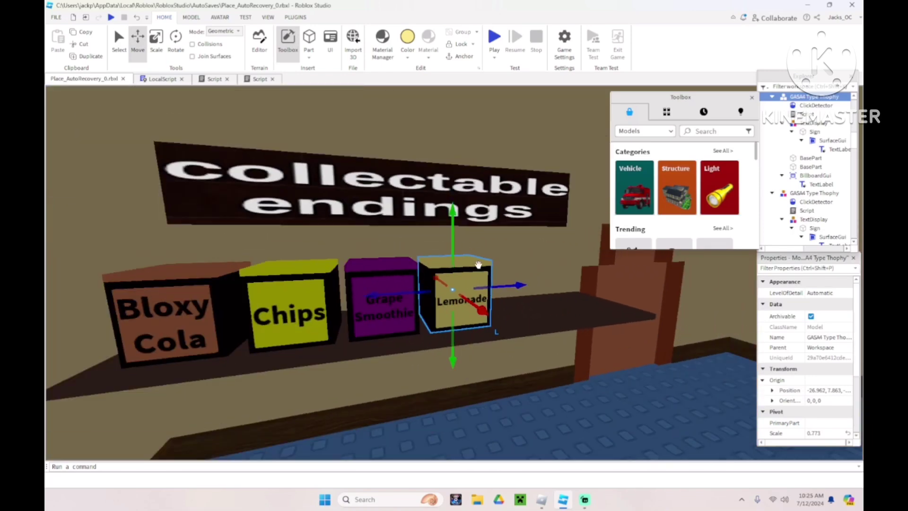